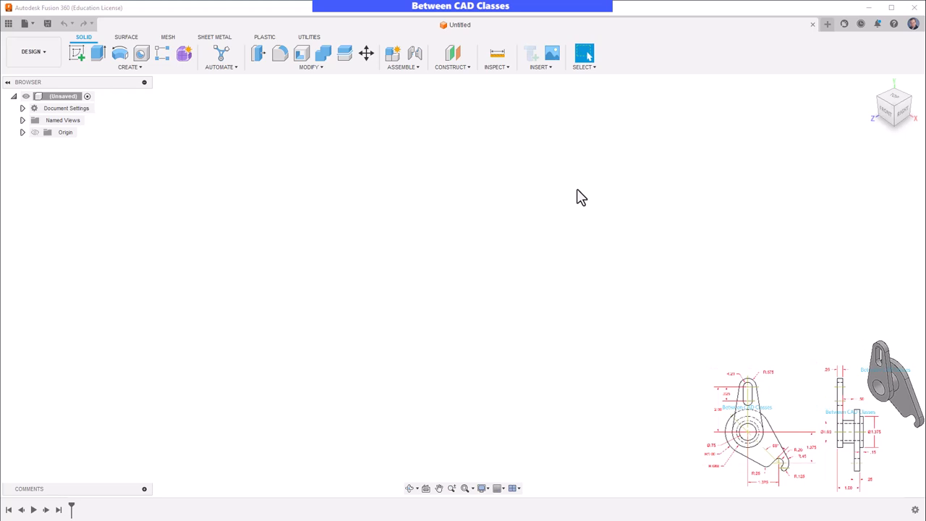
Sketch a 1.375 in diameter circle centred on the origin on the front plane and finish the sketch.
click(82, 57)
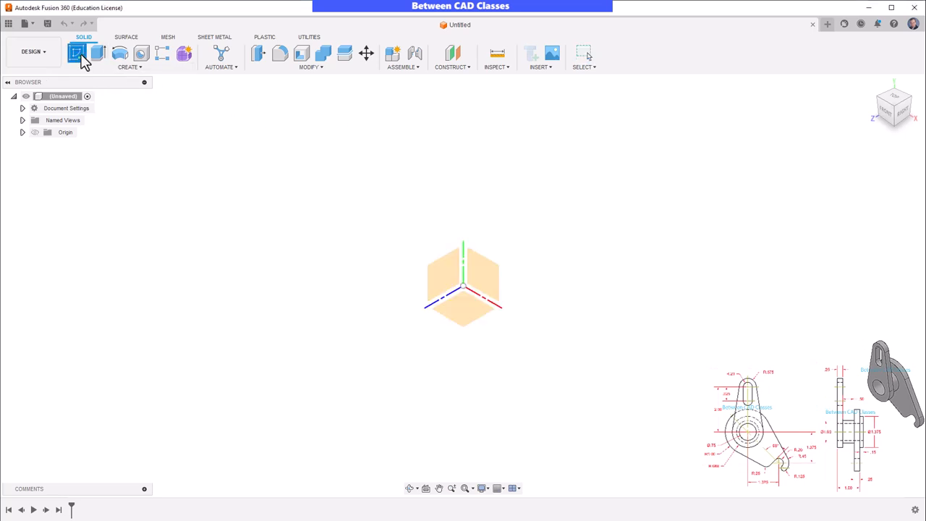
click(484, 275)
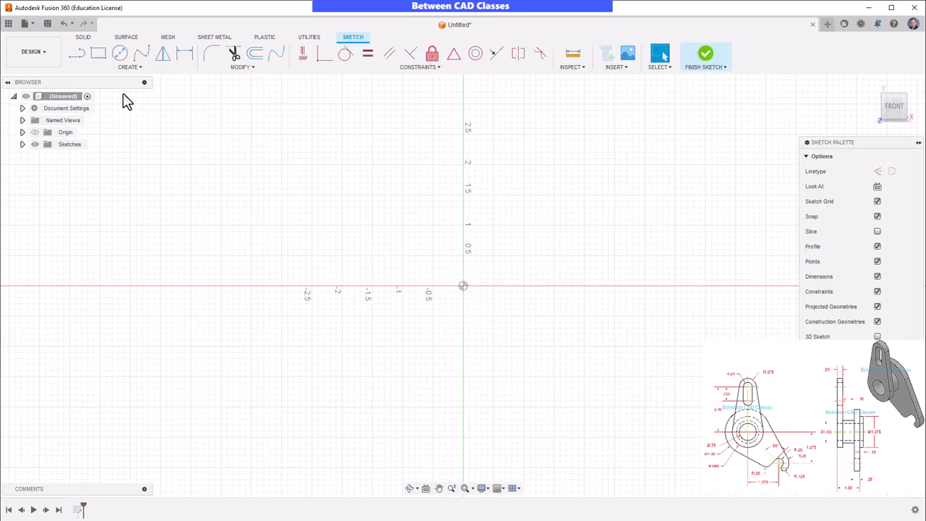
click(123, 59)
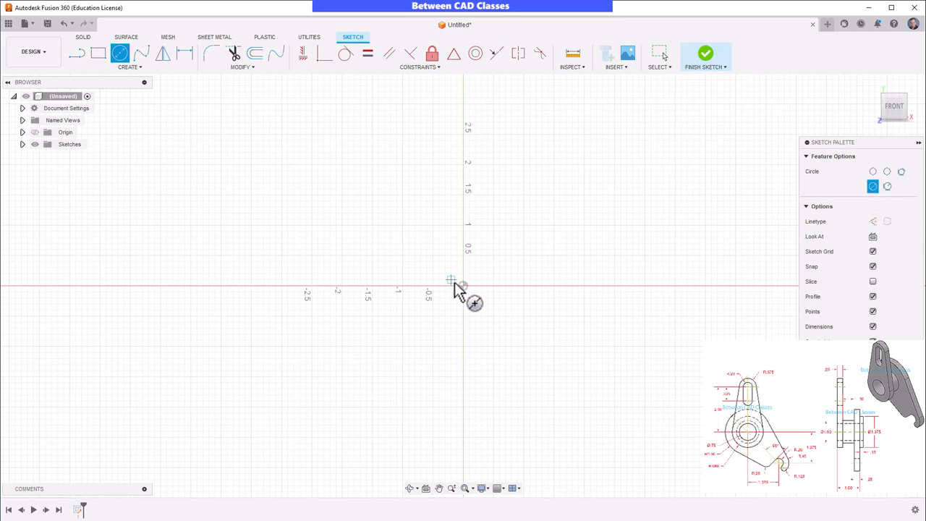
click(463, 286)
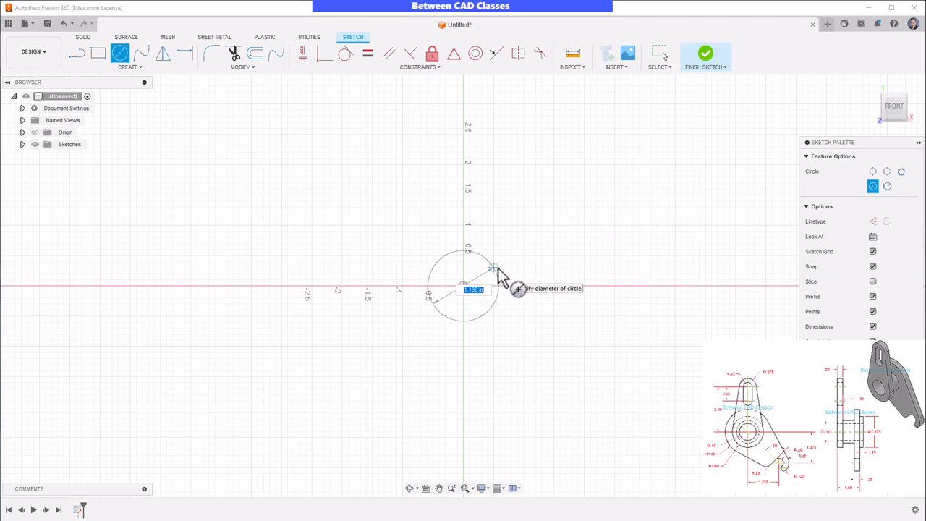
text(1.375)
key(Return)
key(Escape)
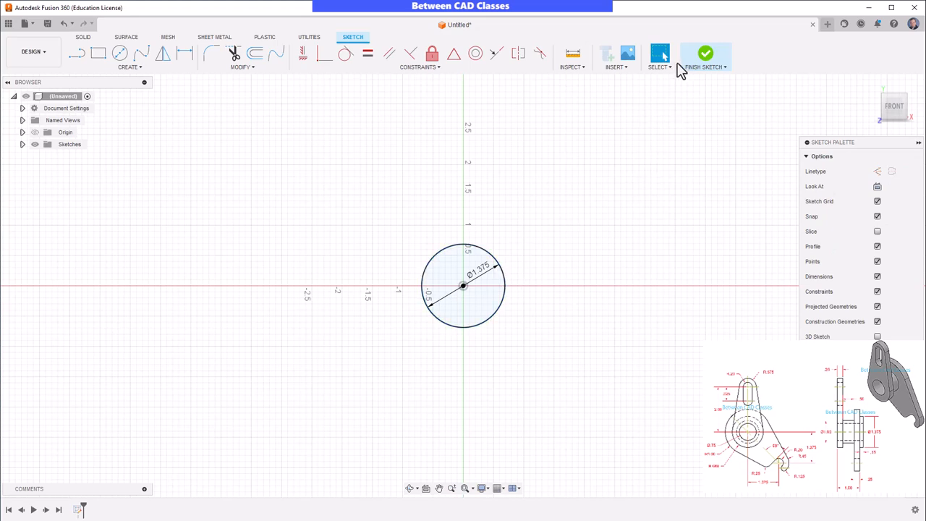
click(699, 55)
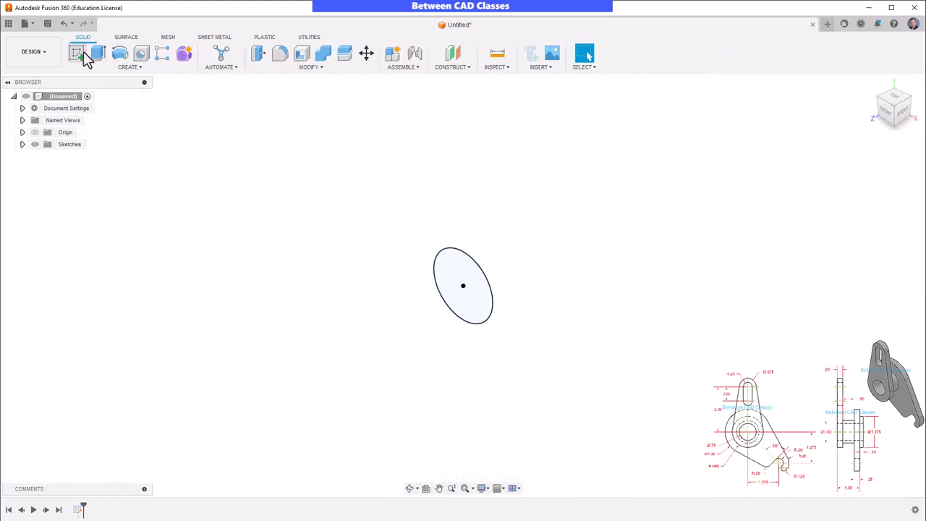
Extrude the circle 0.15 in as a new body.
click(97, 56)
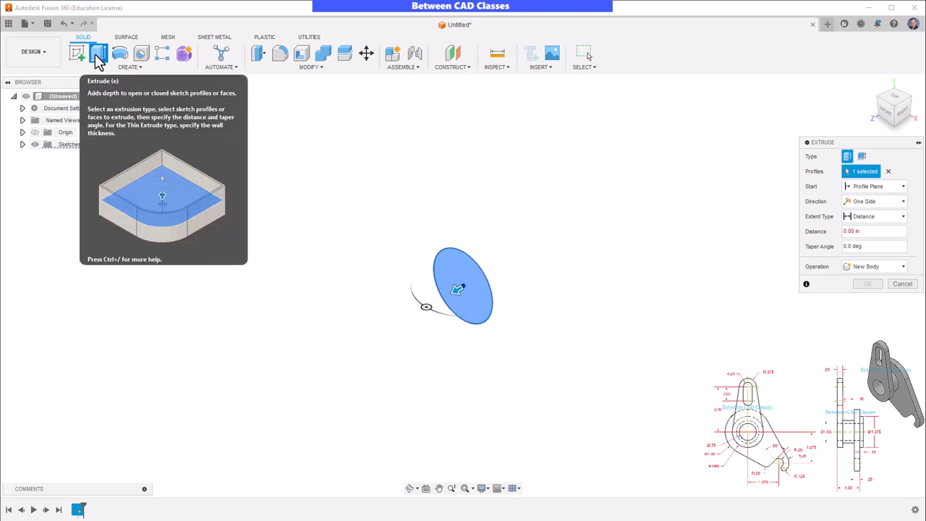
text(.15)
key(Return)
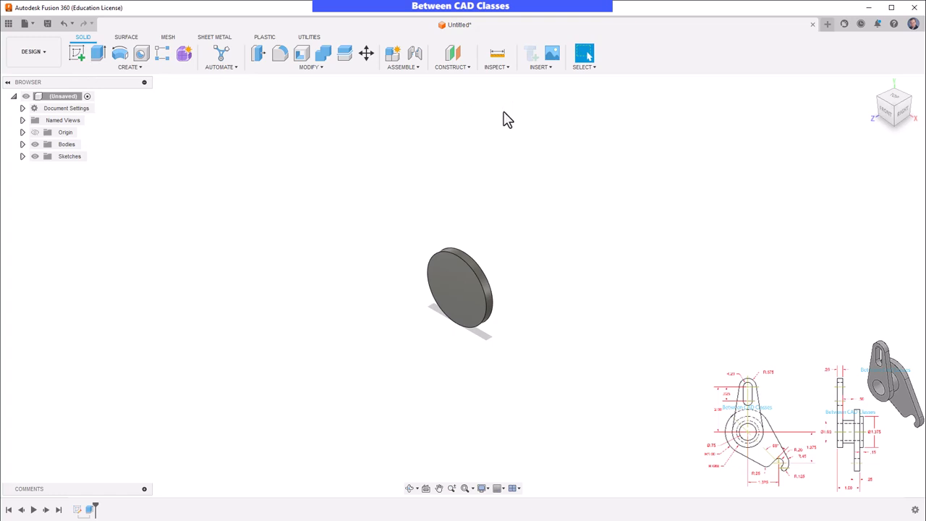
Start a sketch on the disc's front face and draw a 2 in diameter circle centred on the origin.
click(79, 55)
click(463, 278)
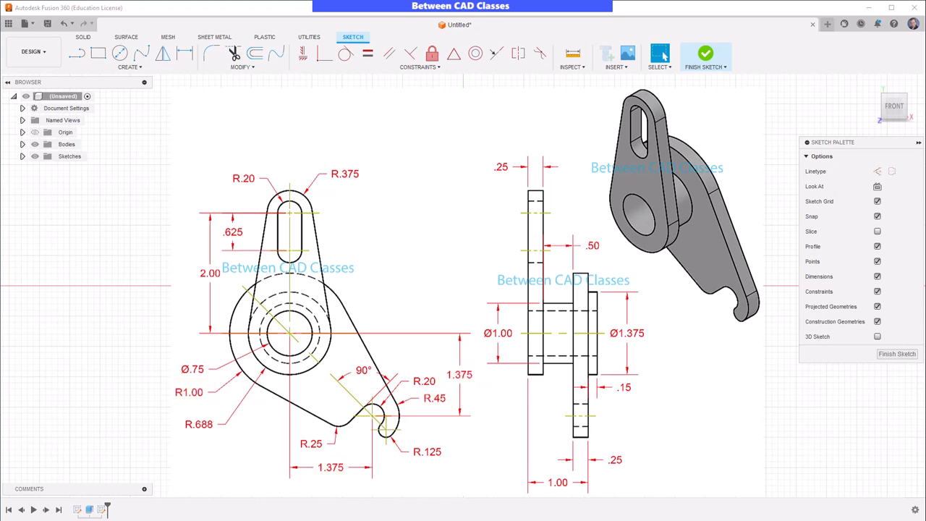
click(117, 55)
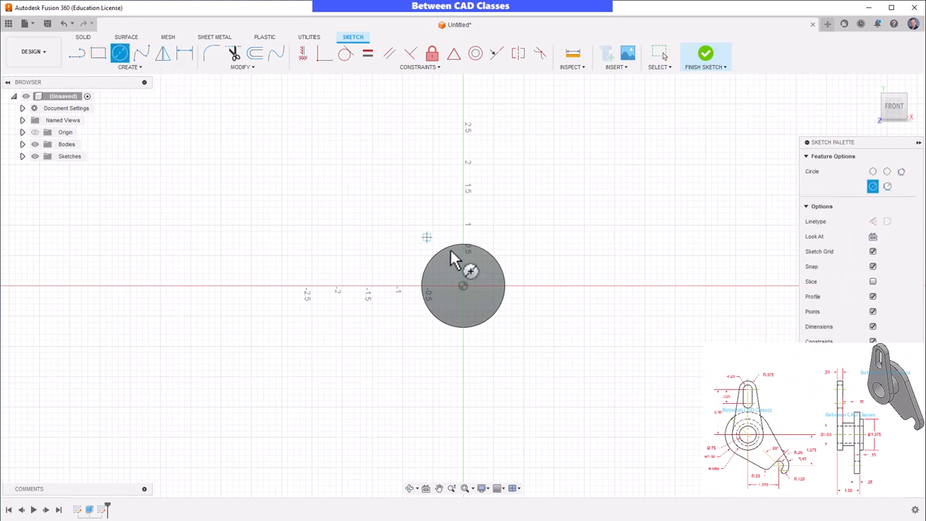
click(463, 285)
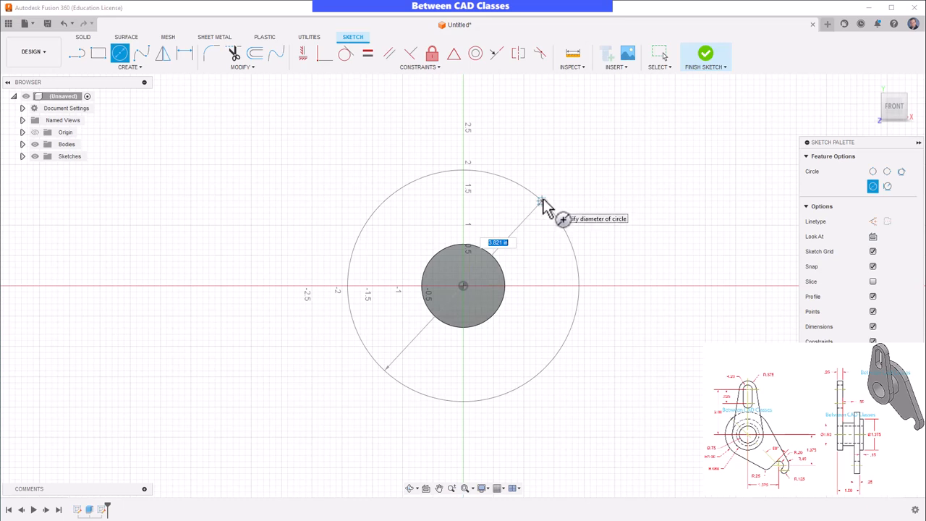
text(2)
key(Return)
key(Escape)
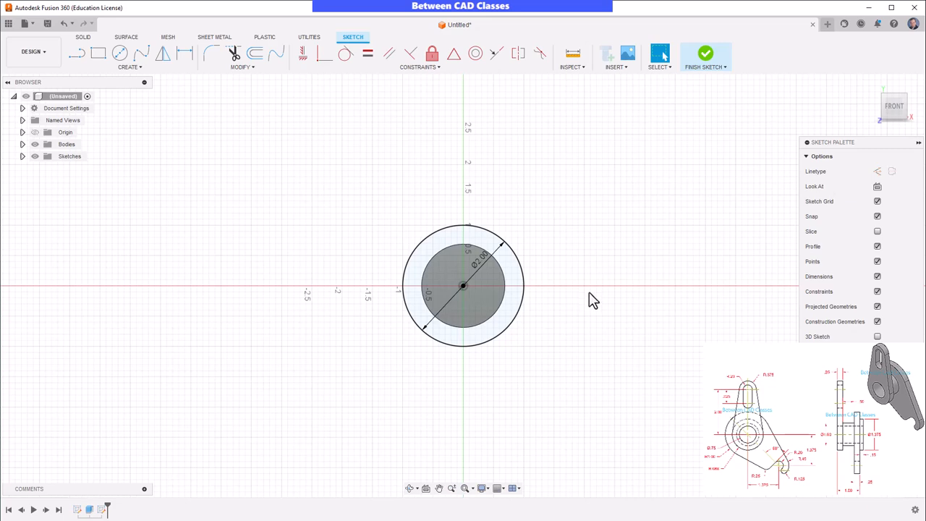
Draw a 0.9 in diameter circle below and to the right of the disc, its centre about 1.9 in horizontally from the origin.
click(120, 54)
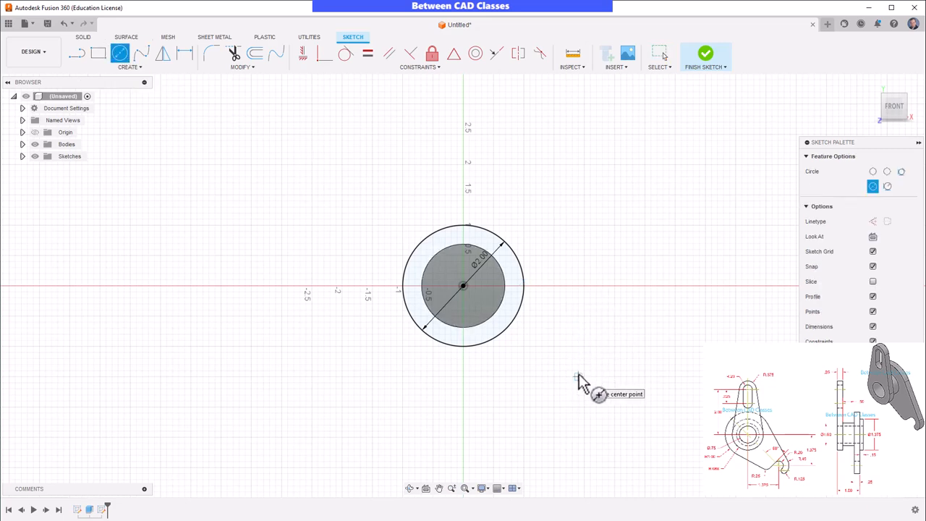
click(578, 376)
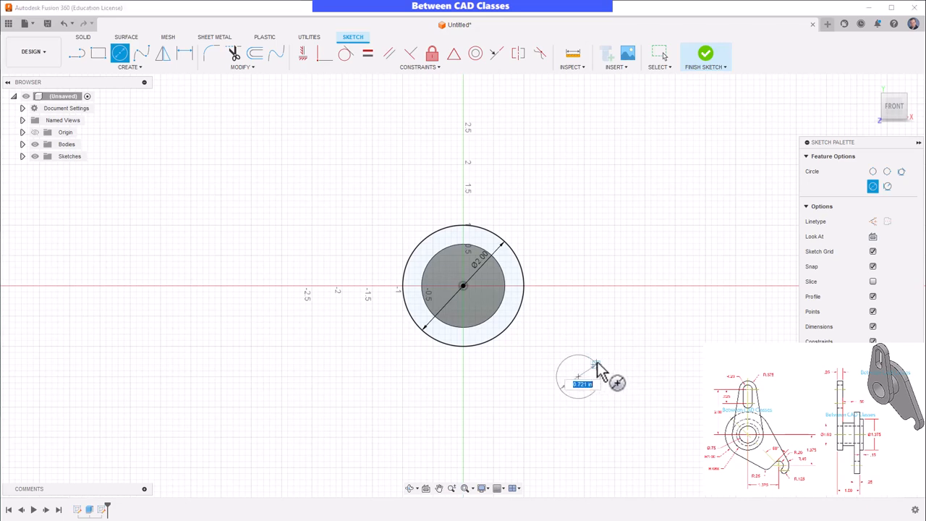
text(.9)
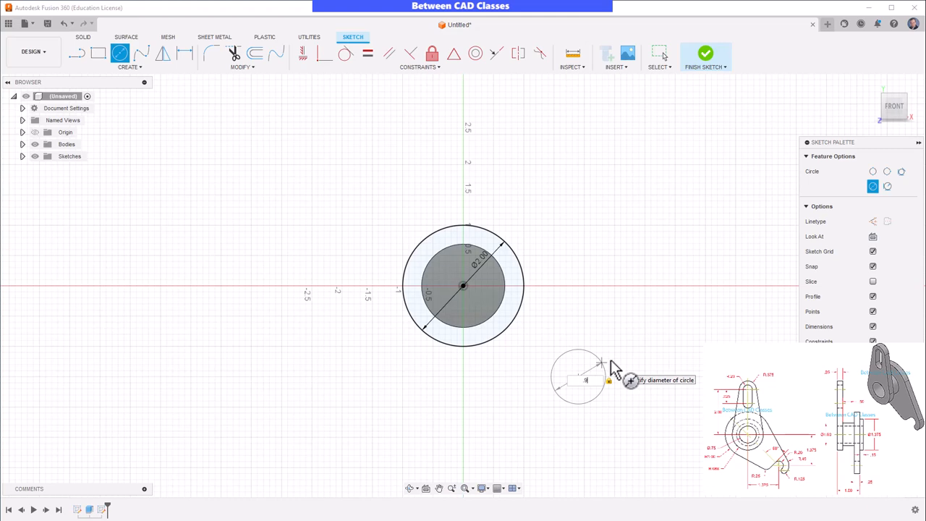
key(Return)
key(Escape)
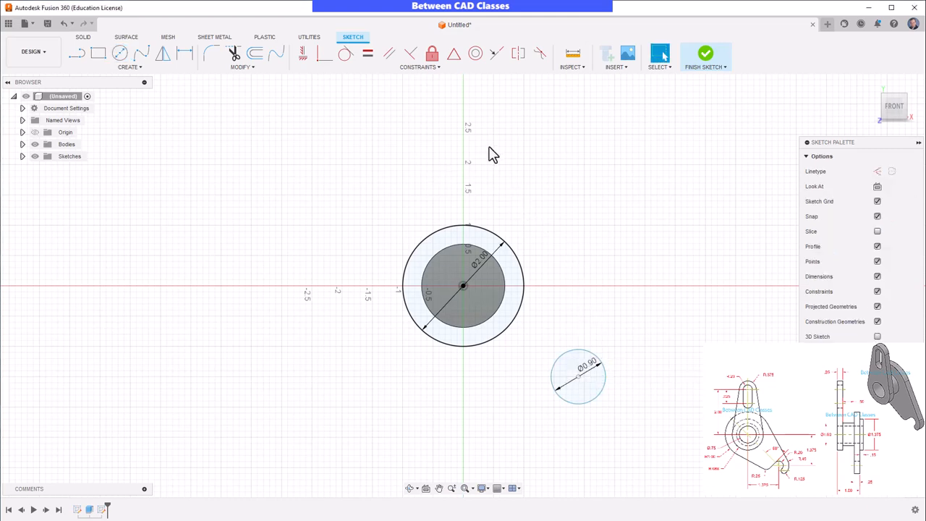
Dimension the horizontal distance between the two circle centres and set it to 1.375 in.
click(184, 55)
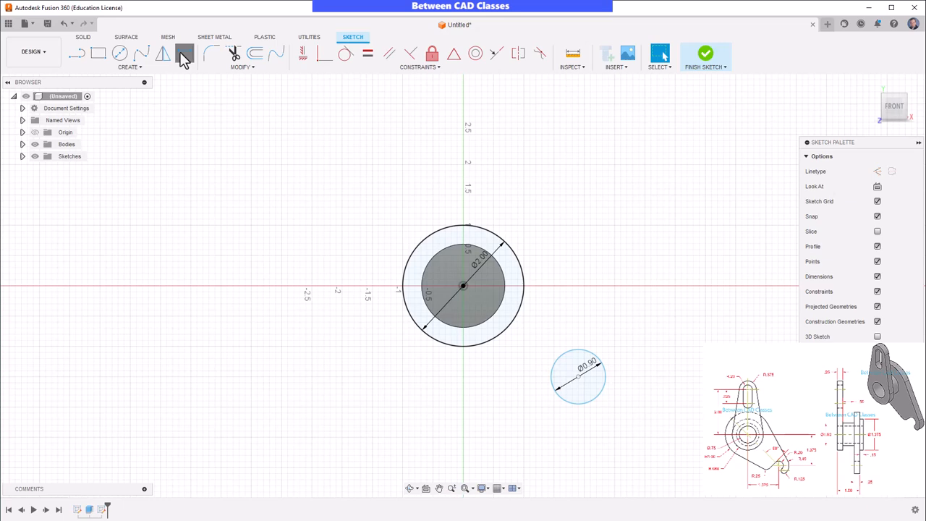
click(462, 286)
click(577, 376)
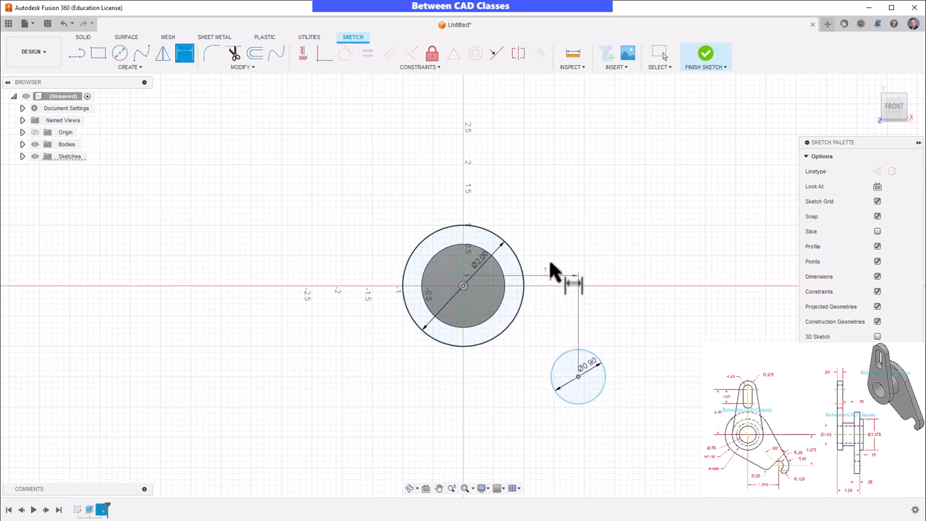
click(525, 157)
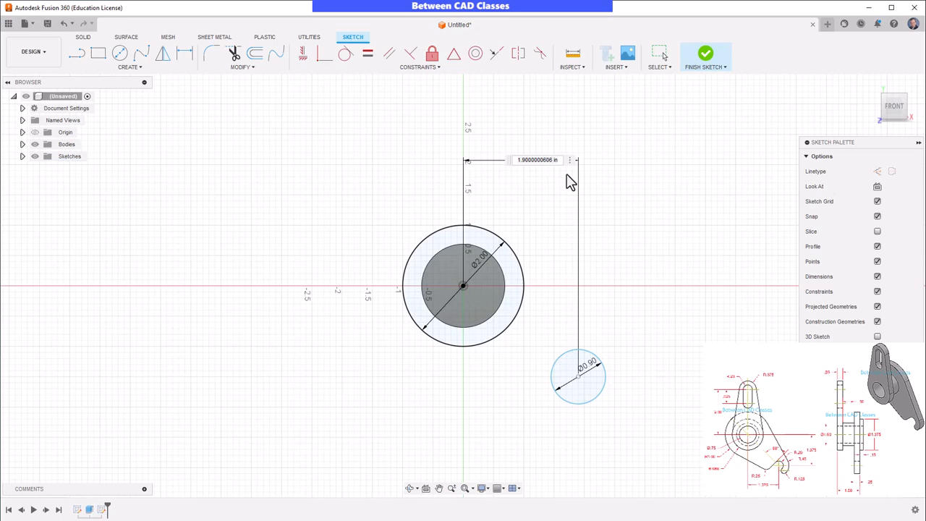
double_click(533, 159)
text(1.375)
key(Return)
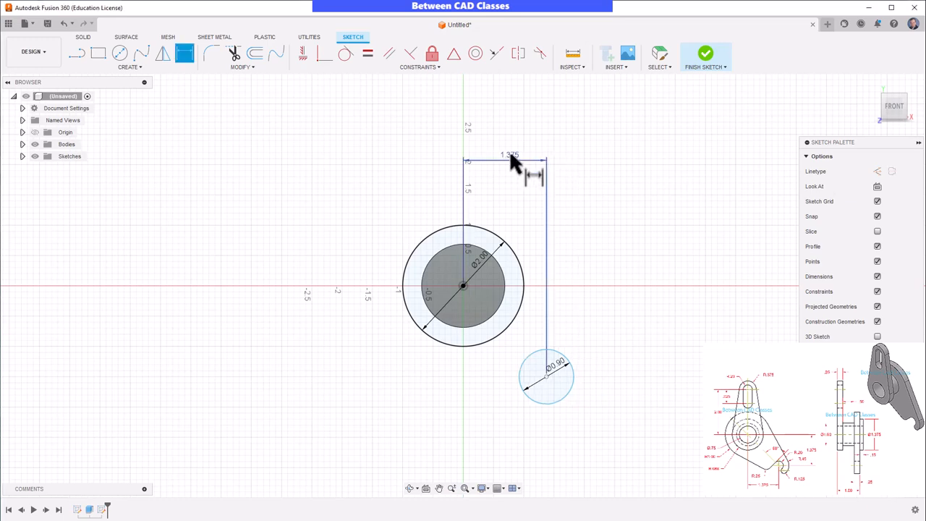
Dimension the vertical distance between the two circle centres as 1.375 in.
click(463, 286)
click(546, 376)
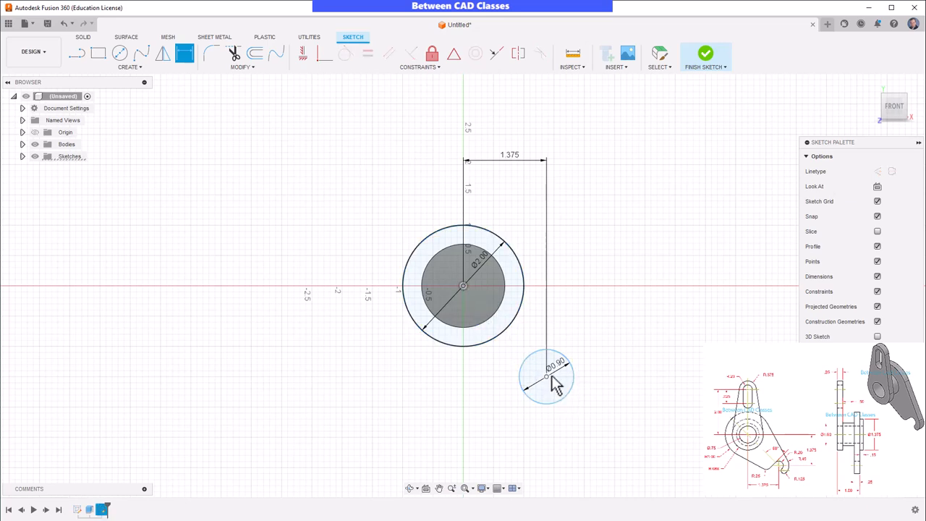
click(660, 340)
text(1)
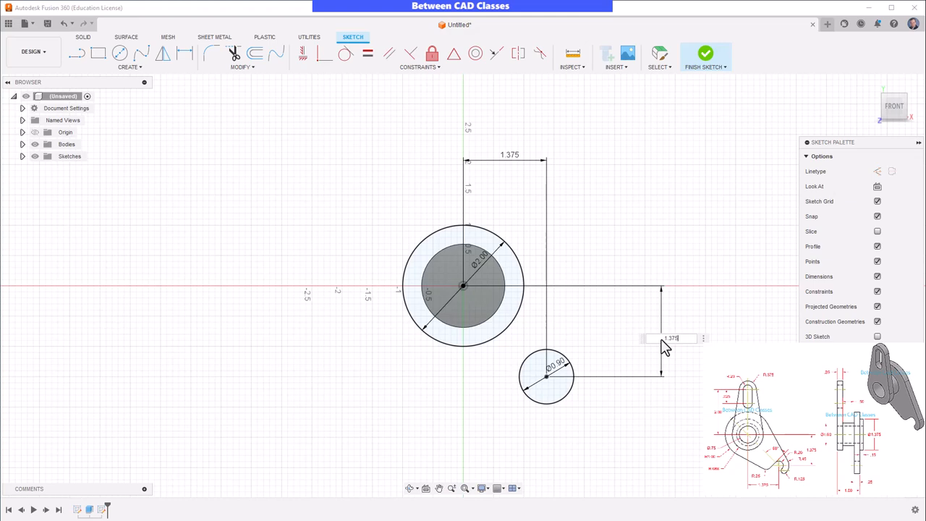
text(.375)
key(Return)
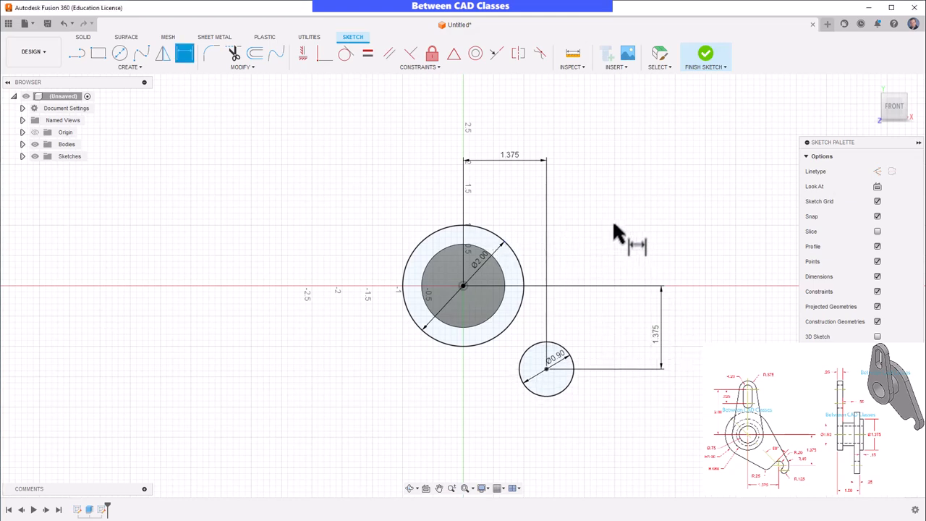
Draw two straight lines joining the outer sides of the 2 in circle and the 0.9 in circle.
click(78, 56)
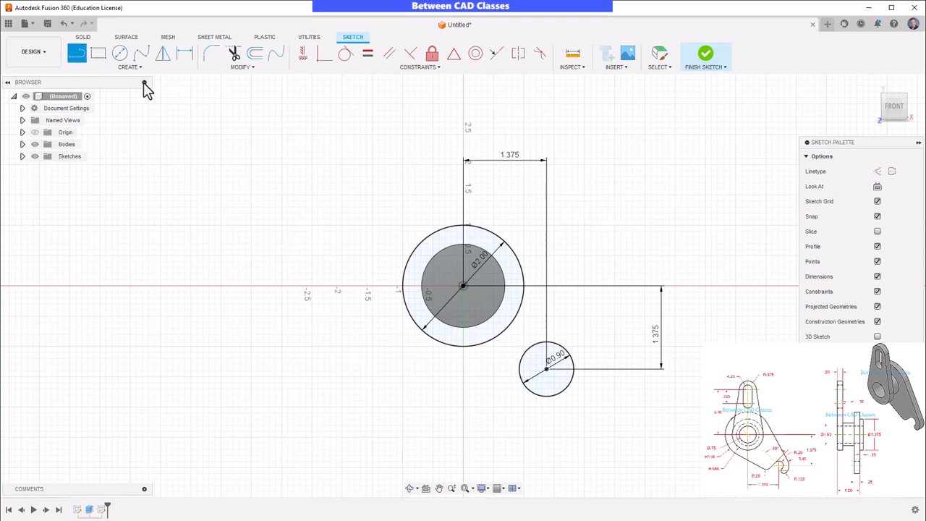
click(515, 256)
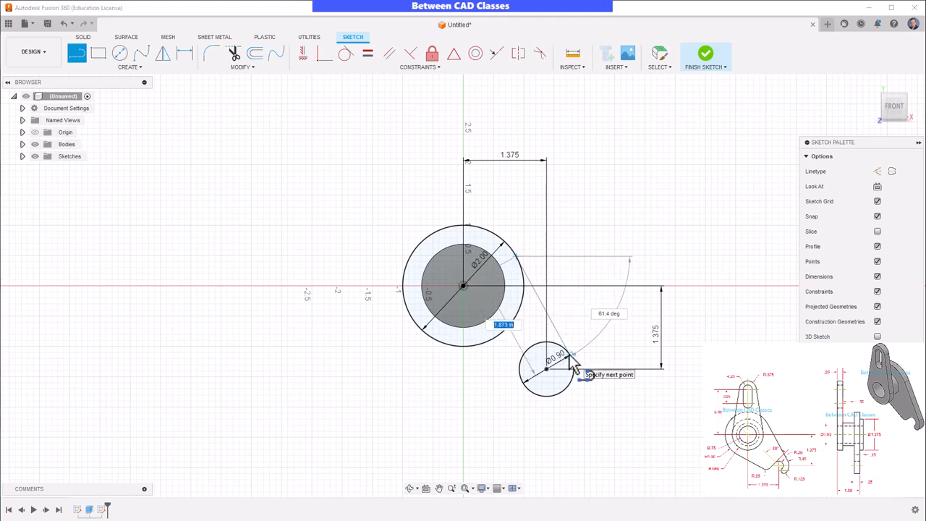
double_click(570, 358)
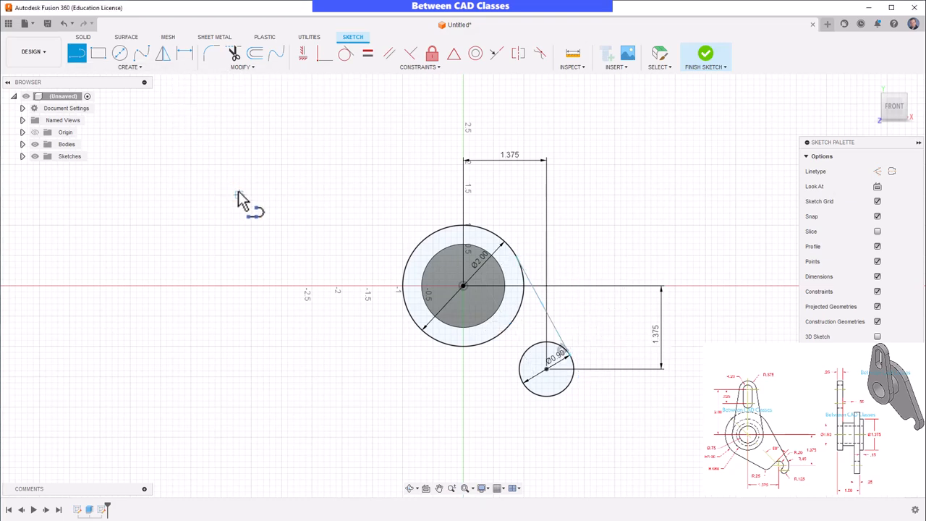
click(439, 340)
double_click(525, 386)
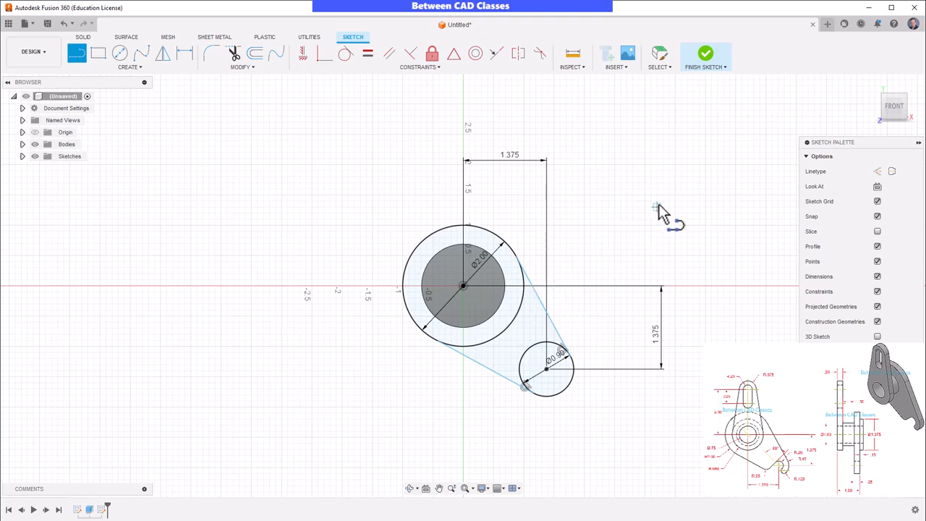
Apply tangent constraints between each connecting line and the 2 in circle.
click(347, 54)
click(532, 283)
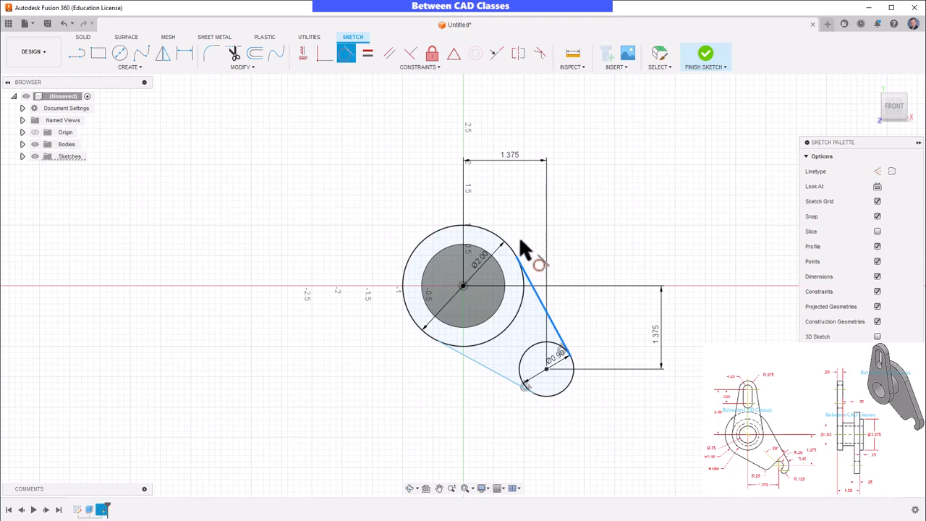
click(495, 233)
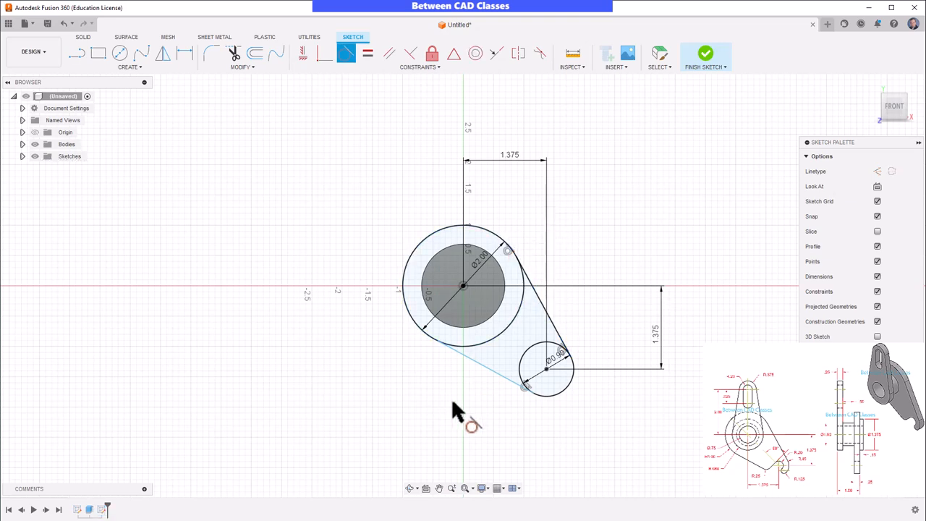
click(477, 359)
click(403, 303)
key(Escape)
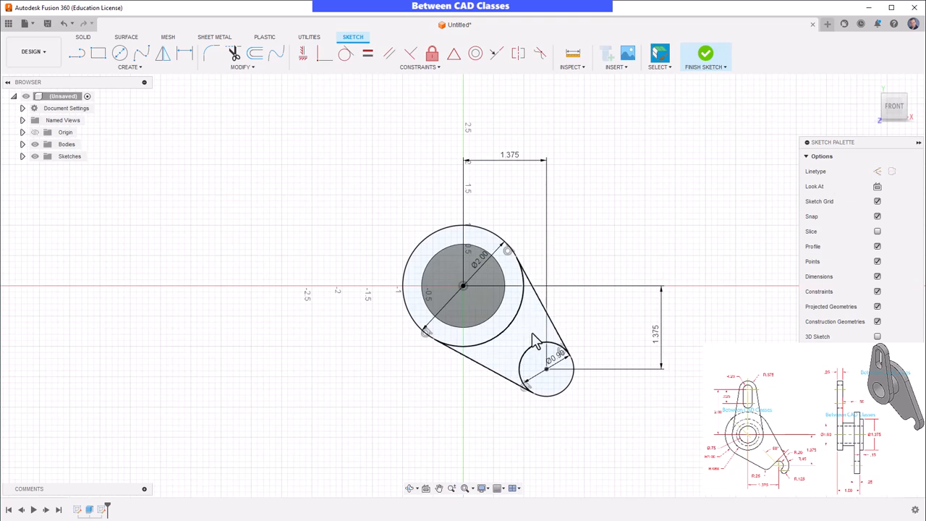
Trim the inner arcs of both circles to leave one closed teardrop outline, and finish the sketch.
click(233, 53)
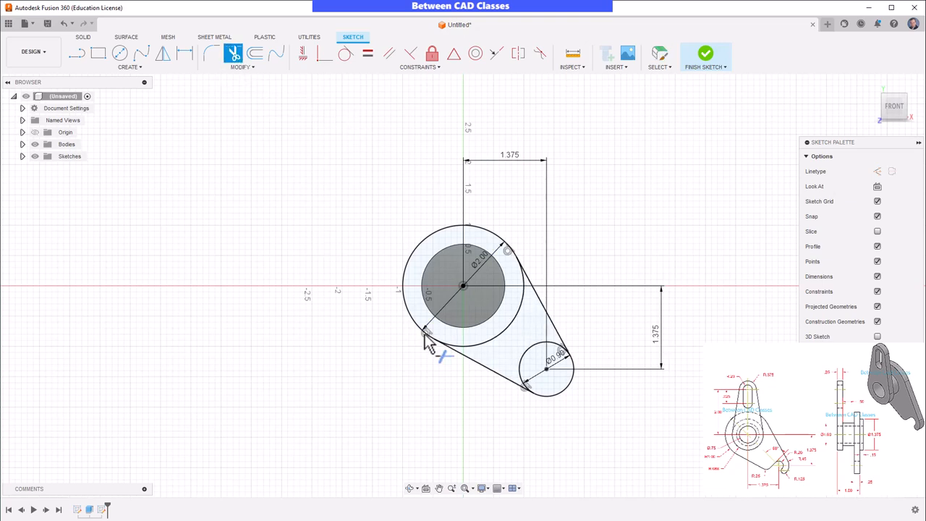
click(502, 347)
click(532, 354)
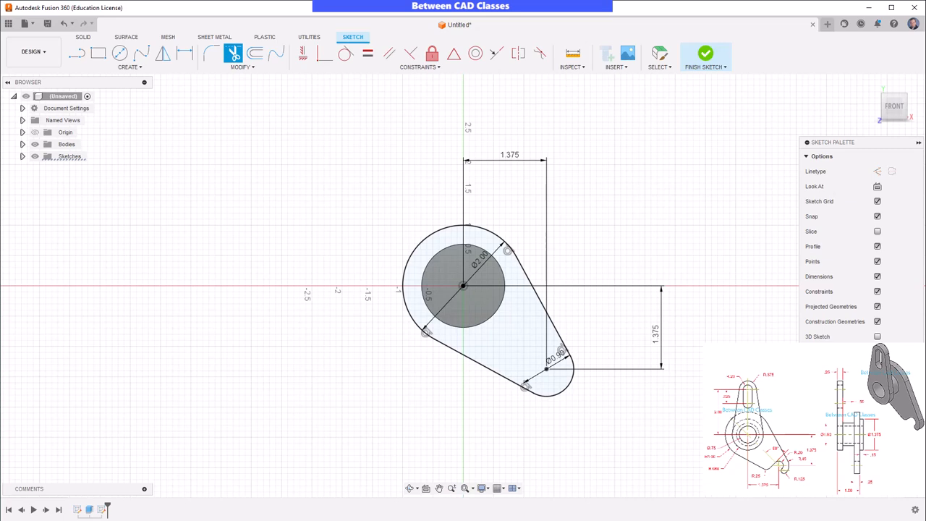
key(Escape)
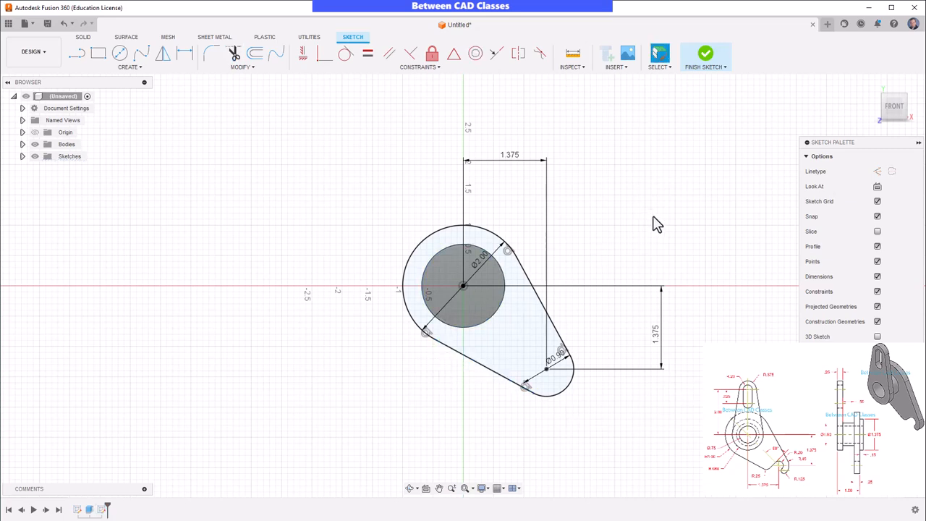
click(701, 54)
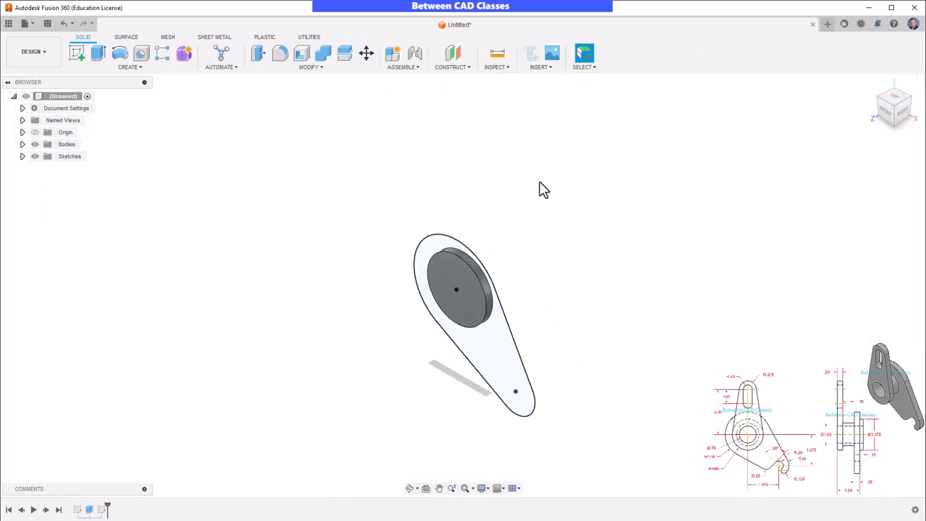
Extrude the whole teardrop outline, including the area over the boss, 0.25 in forward and join it to the boss.
click(99, 54)
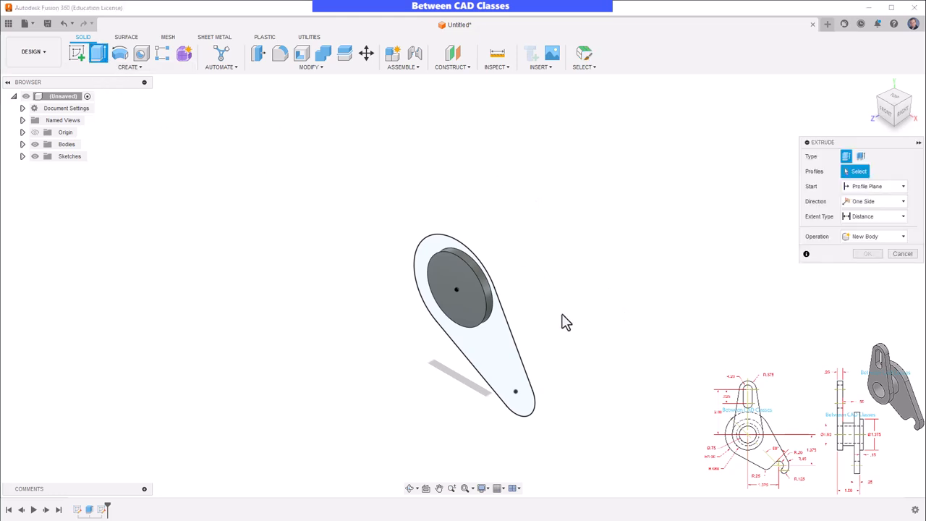
click(512, 378)
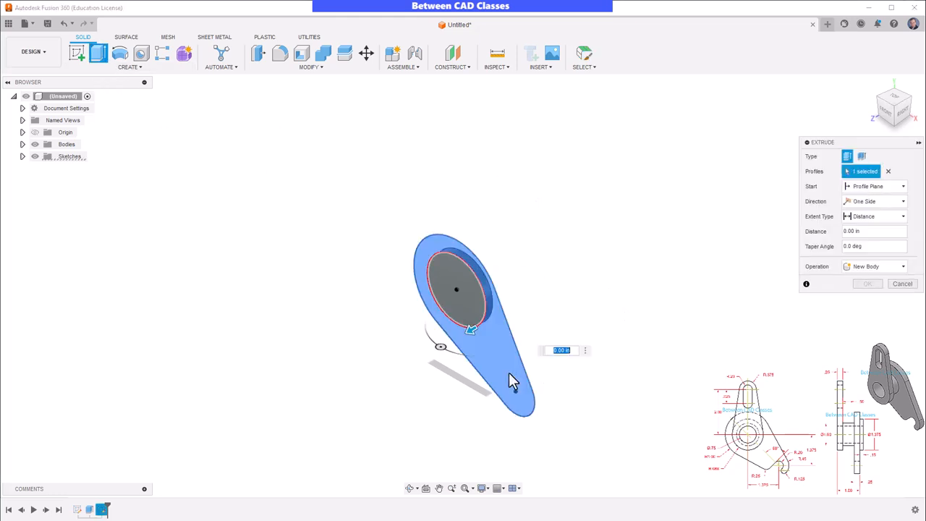
click(471, 324)
key(BackSpace)
text(.25)
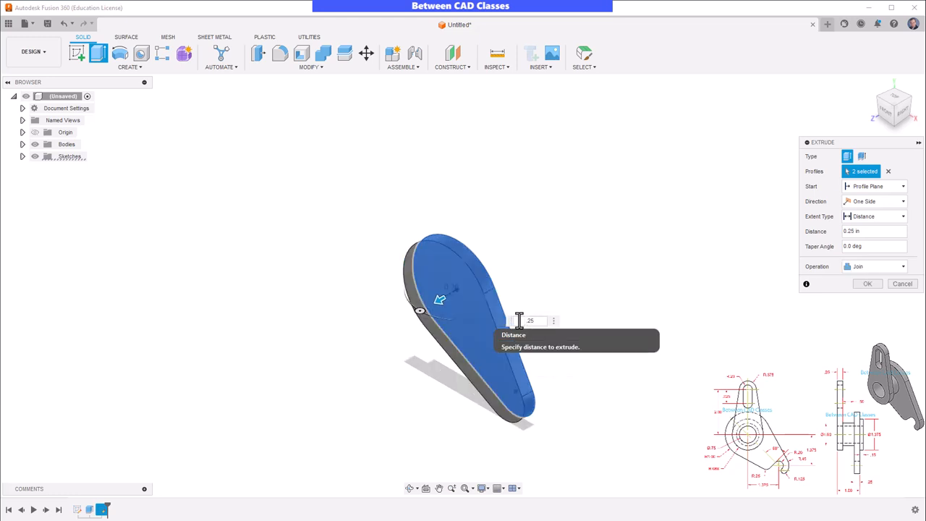
key(Return)
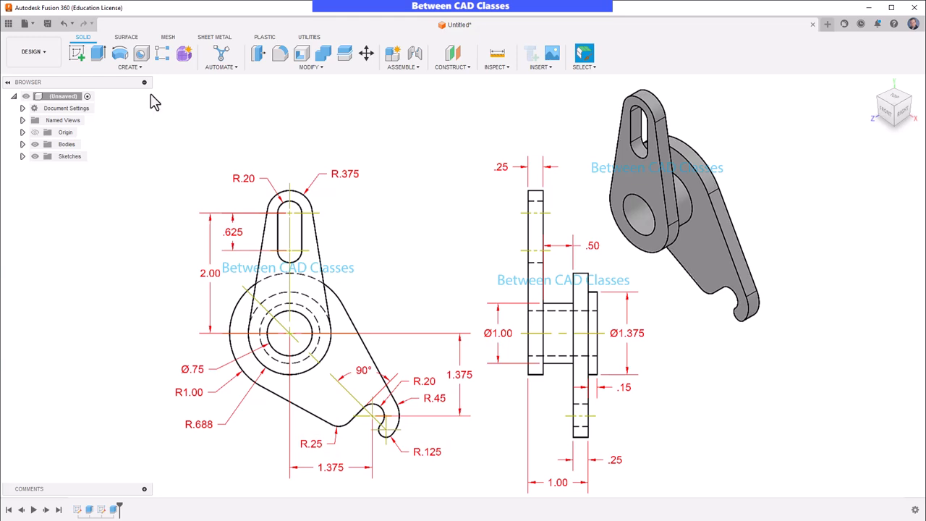
Start a sketch on the teardrop plate's front face and draw a 0.4 in diameter circle concentric with its small rounded end.
click(77, 54)
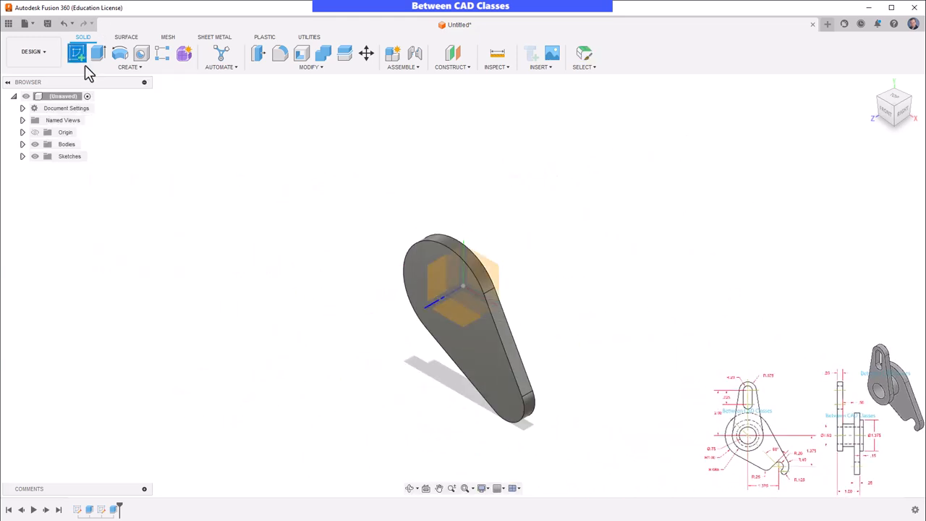
click(491, 378)
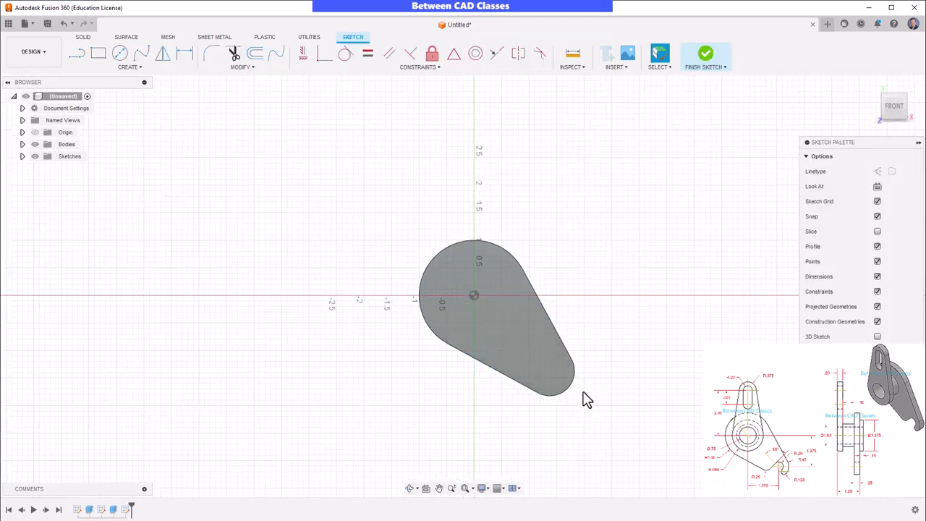
click(119, 53)
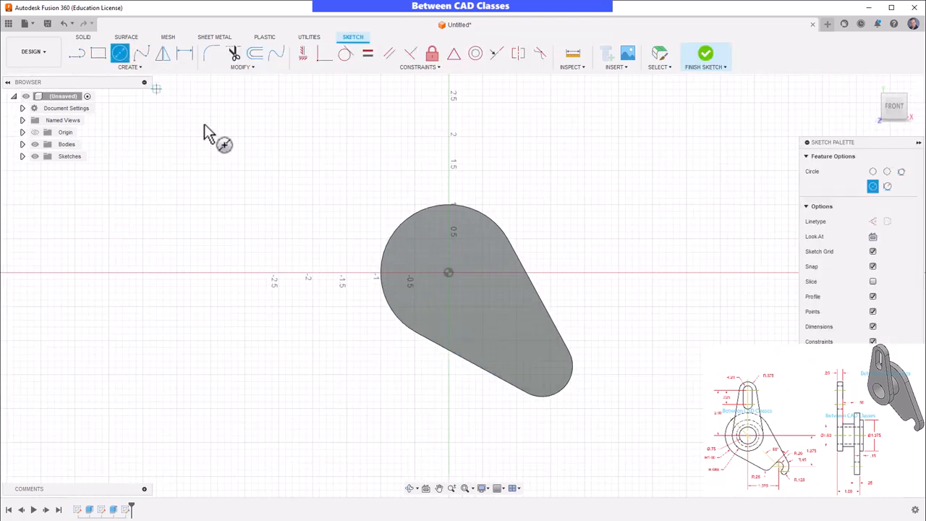
click(542, 365)
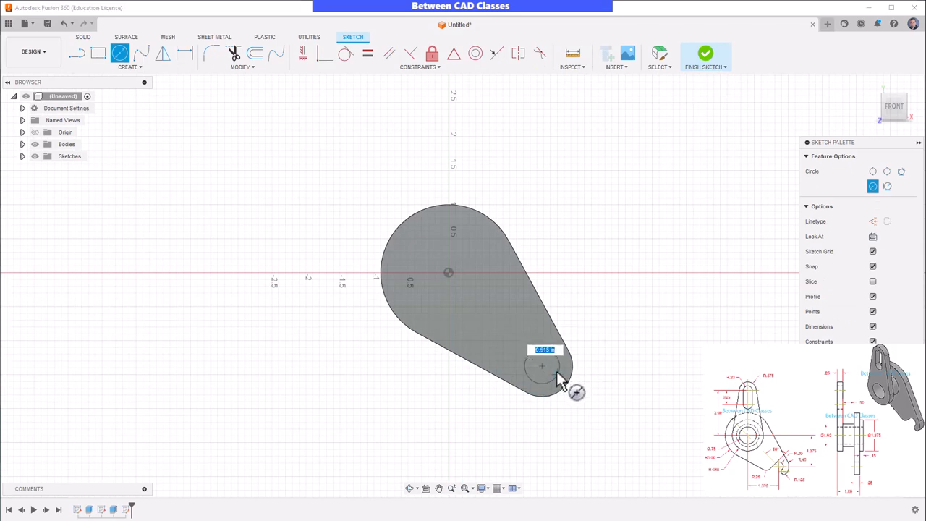
key(BackSpace)
text(.4)
key(Return)
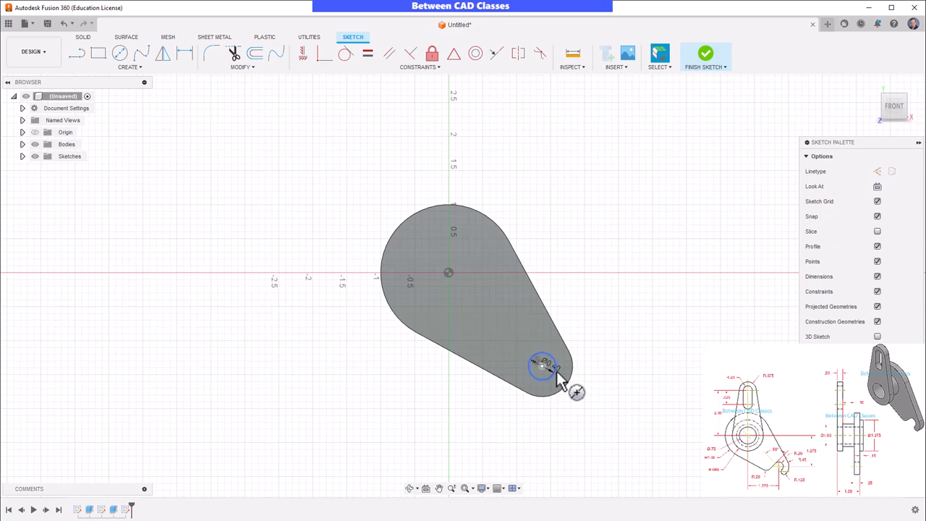
key(Escape)
Draw a line from the origin to the 0.4 in circle's centre and convert it to construction geometry.
scroll(587, 427, down, 1)
scroll(588, 427, up, 3)
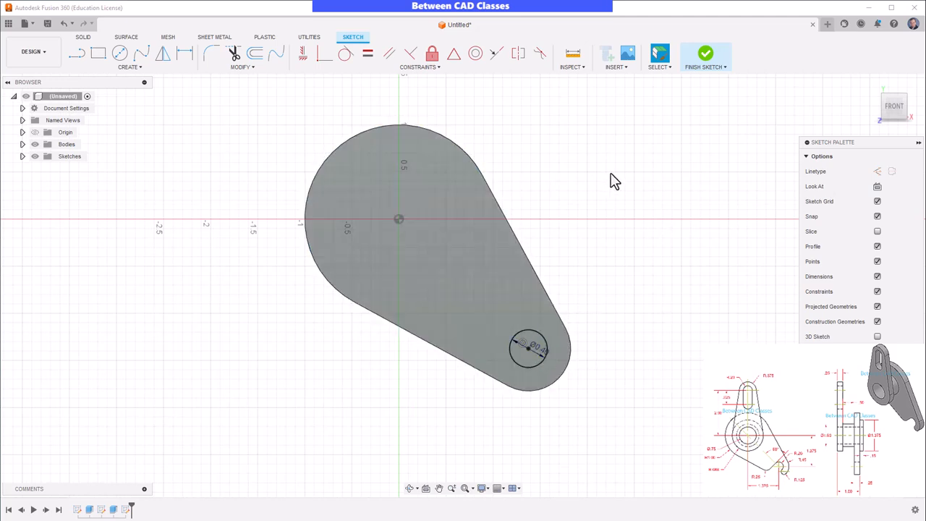
click(77, 55)
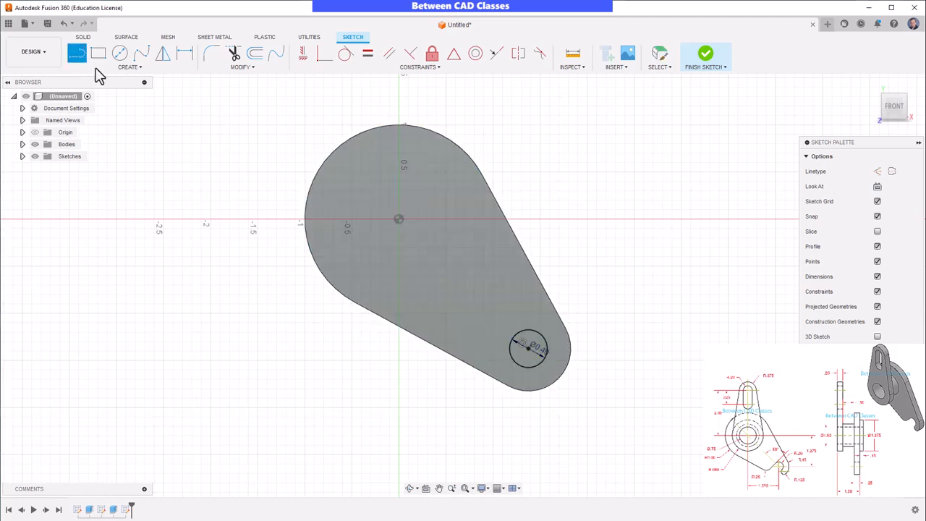
click(398, 219)
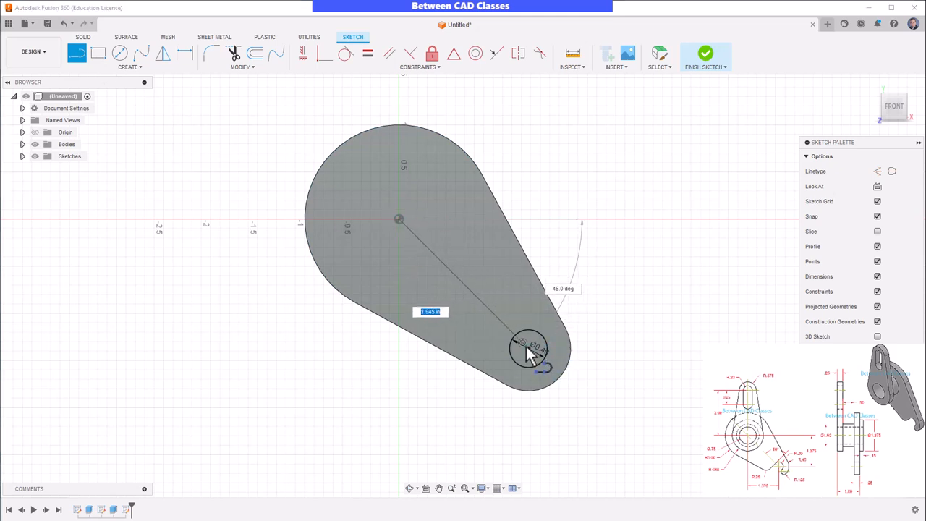
click(527, 348)
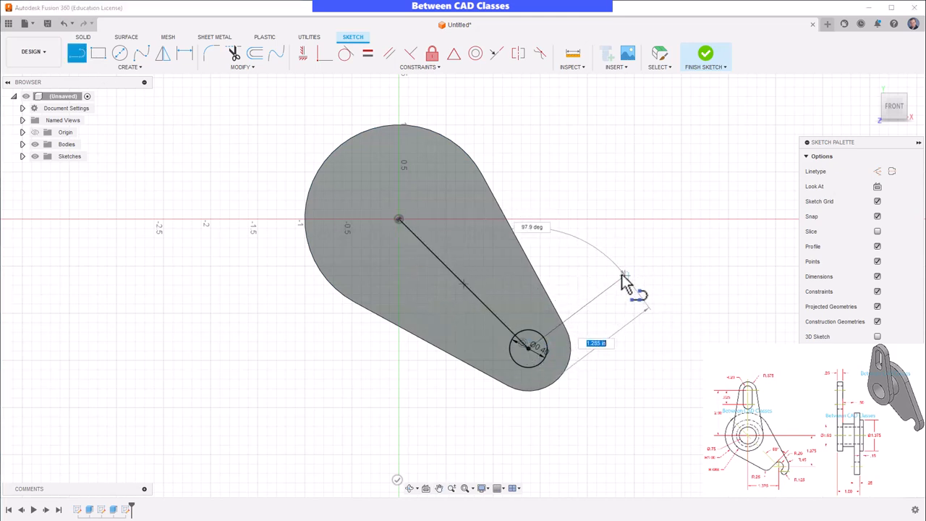
key(Escape)
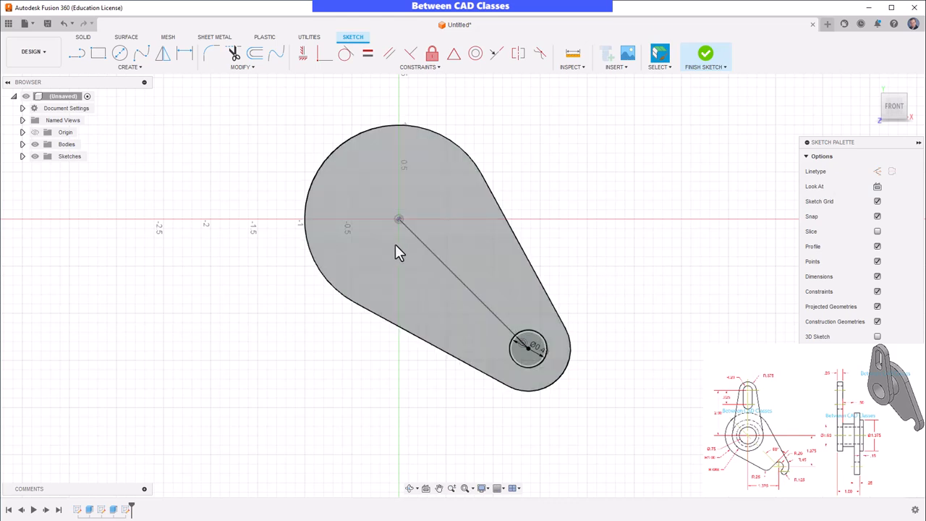
click(434, 254)
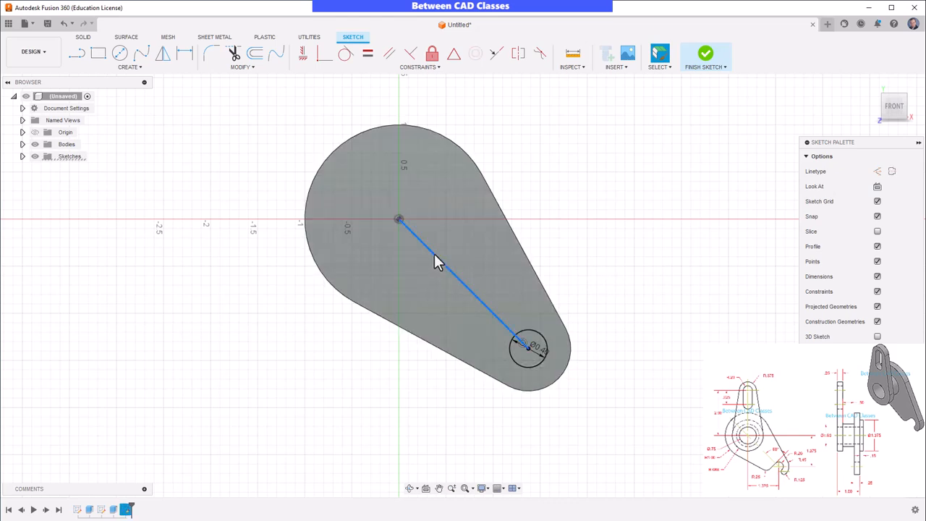
right_click(434, 255)
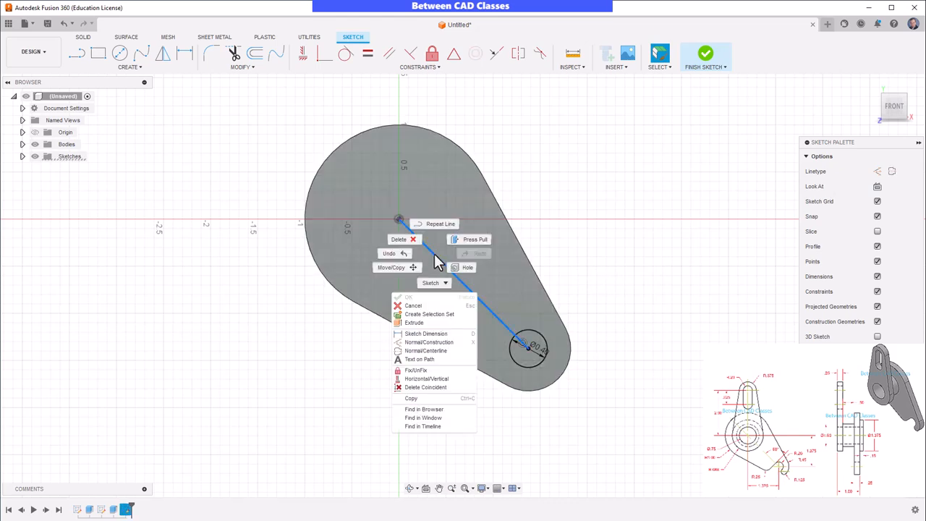
click(453, 342)
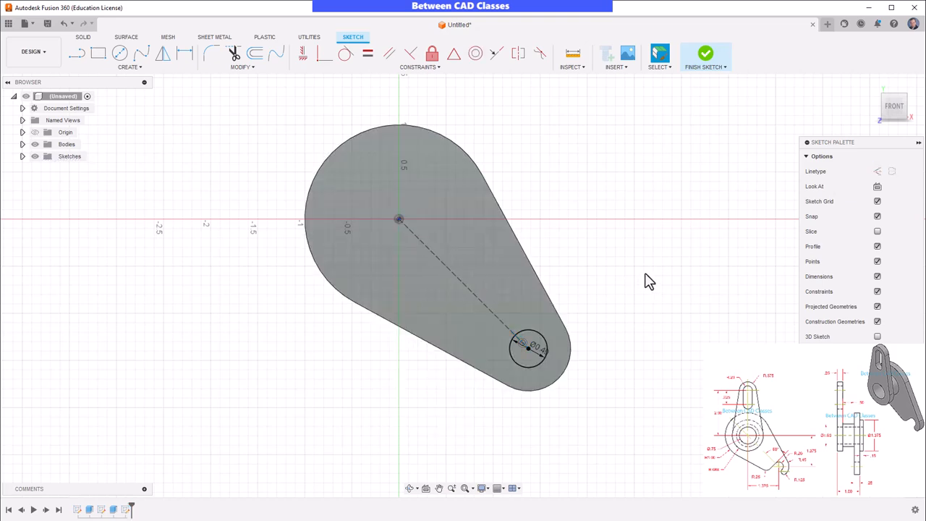
Extend the construction line past the 0.4 in circle to the plate's small rounded end.
scroll(434, 285, up, 3)
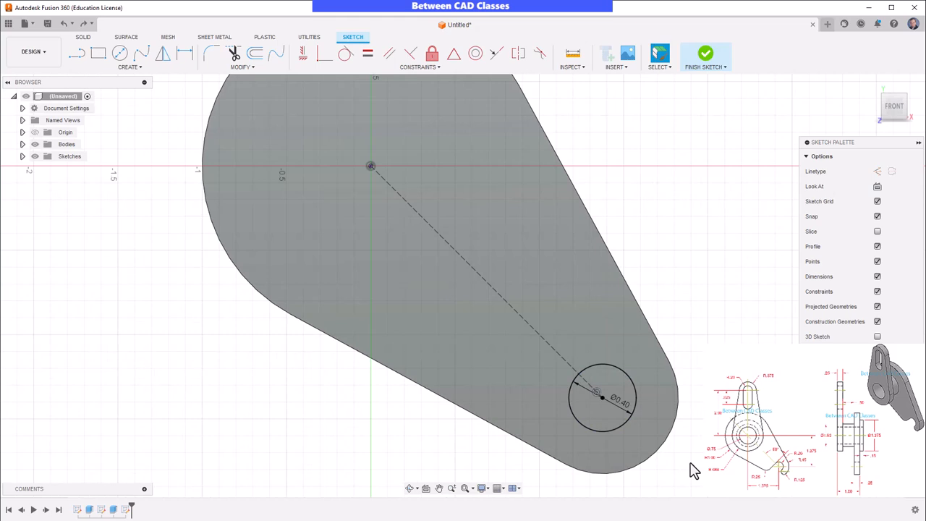
click(225, 68)
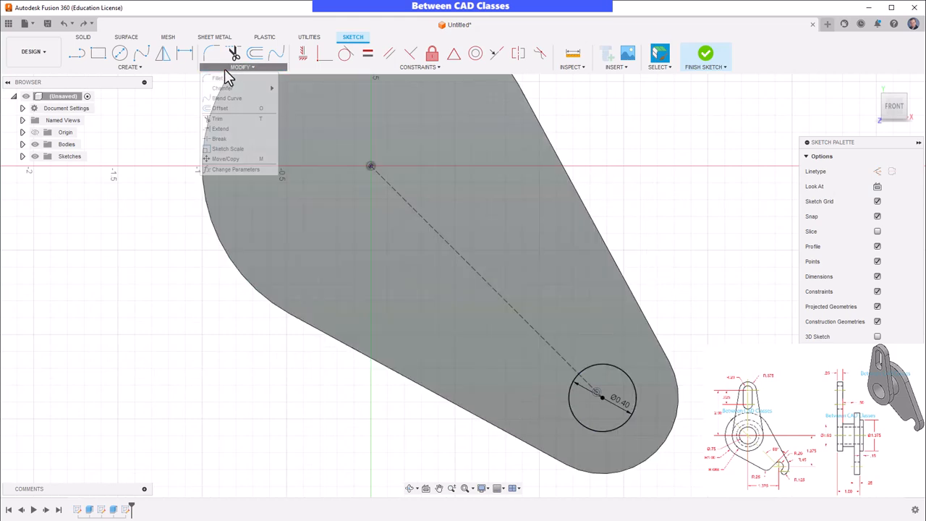
click(220, 129)
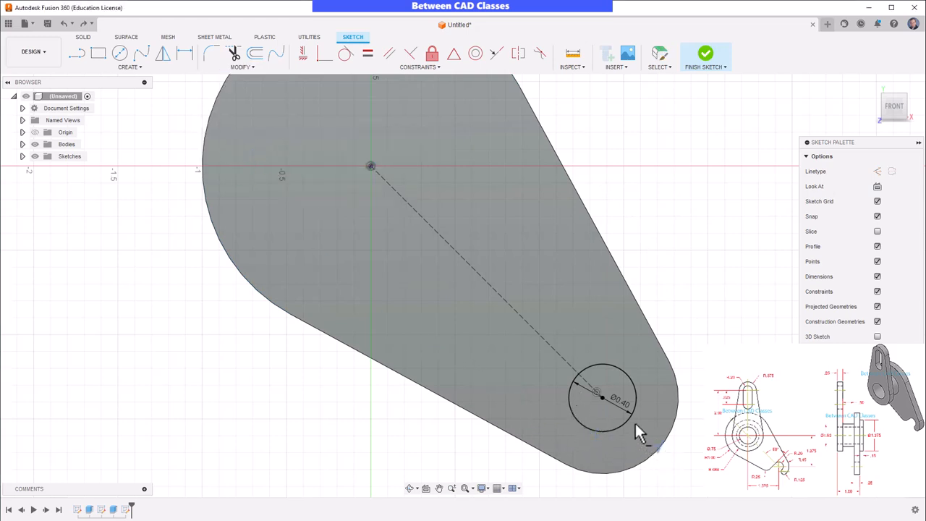
scroll(635, 437, up, 3)
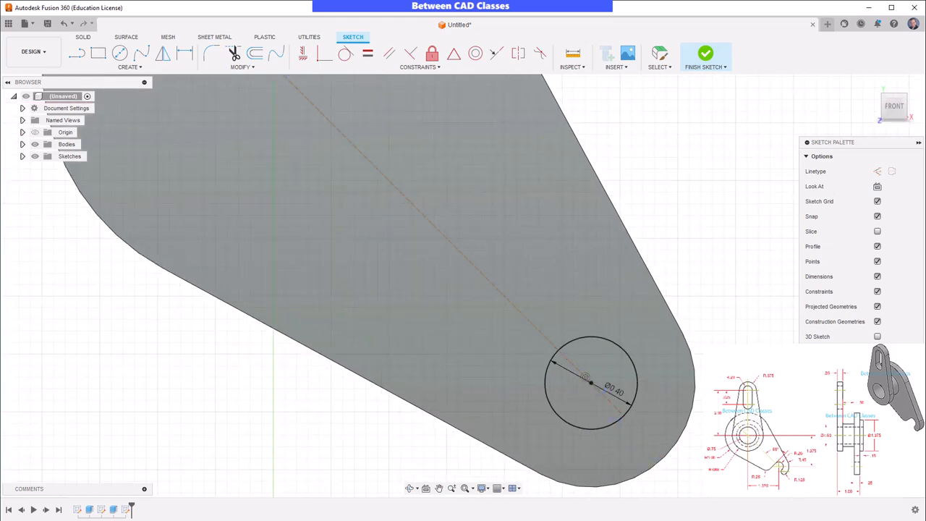
click(615, 413)
key(Escape)
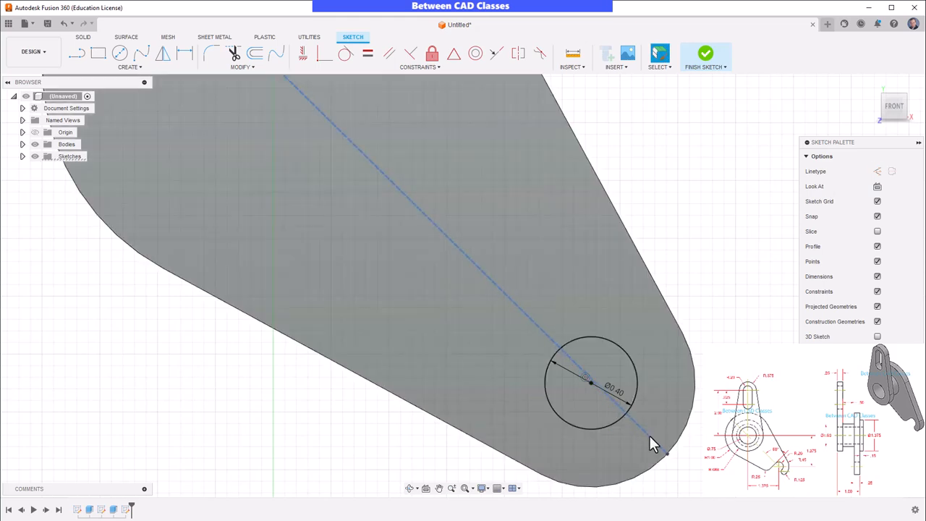
Test the extended line's freedom of movement and constrain it coincident with the 0.4 in circle's centre.
click(647, 438)
drag(643, 455, 677, 438)
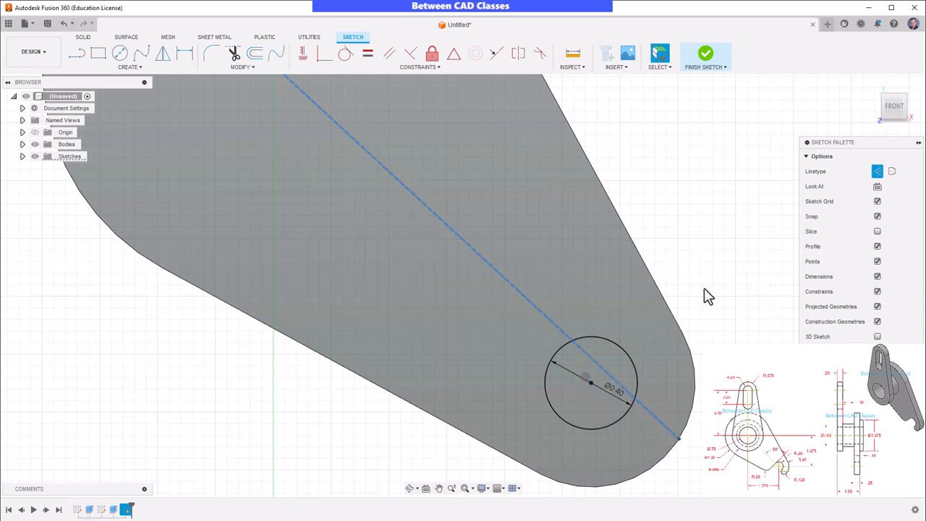
click(703, 287)
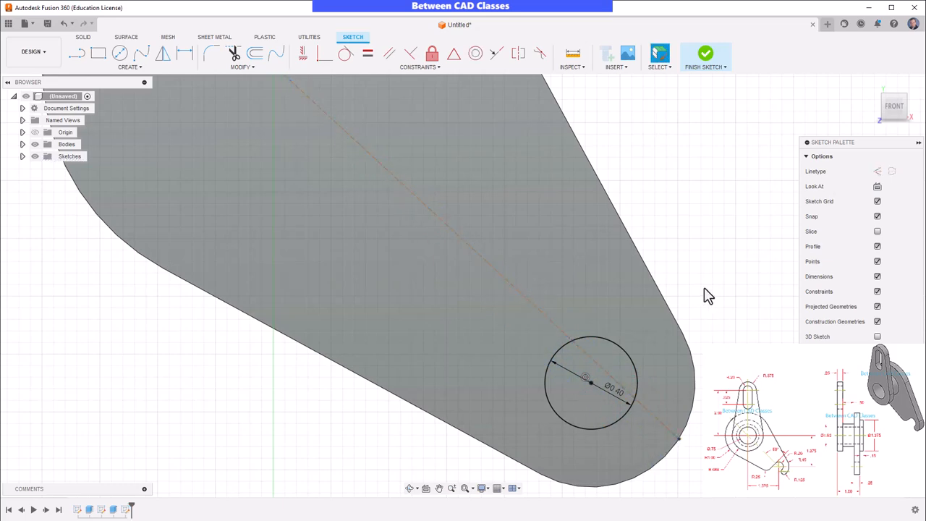
click(323, 62)
click(595, 381)
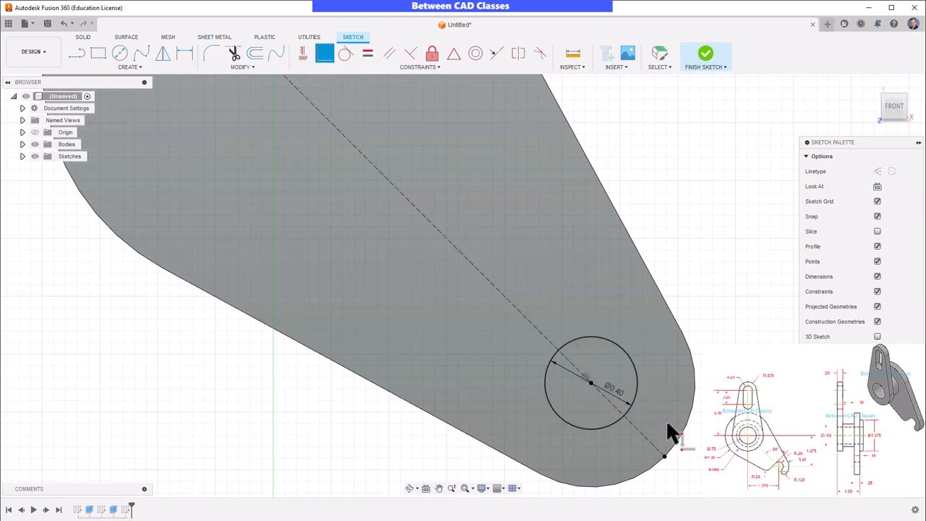
key(Escape)
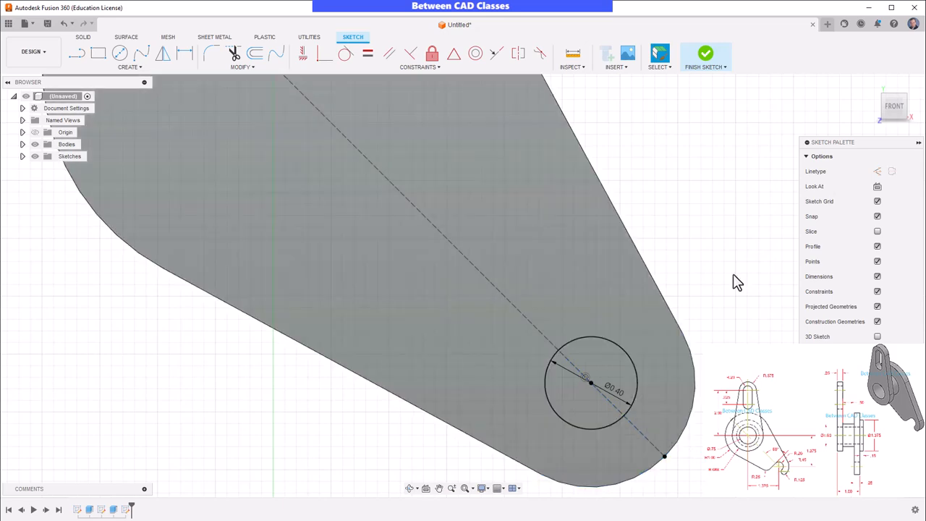
Draw a circle about 0.19 in in diameter, centred on the construction line between the 0.4 in circle and the plate's rounded end.
click(120, 55)
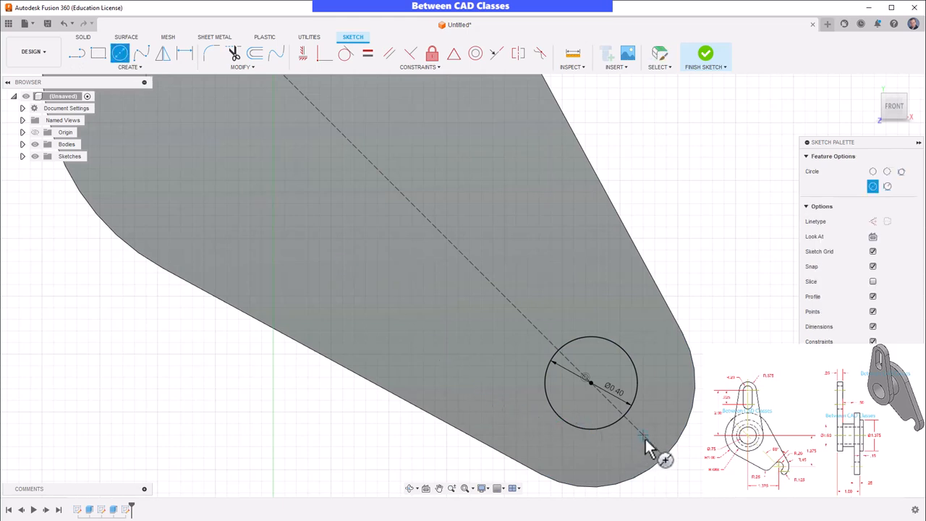
scroll(647, 447, down, 3)
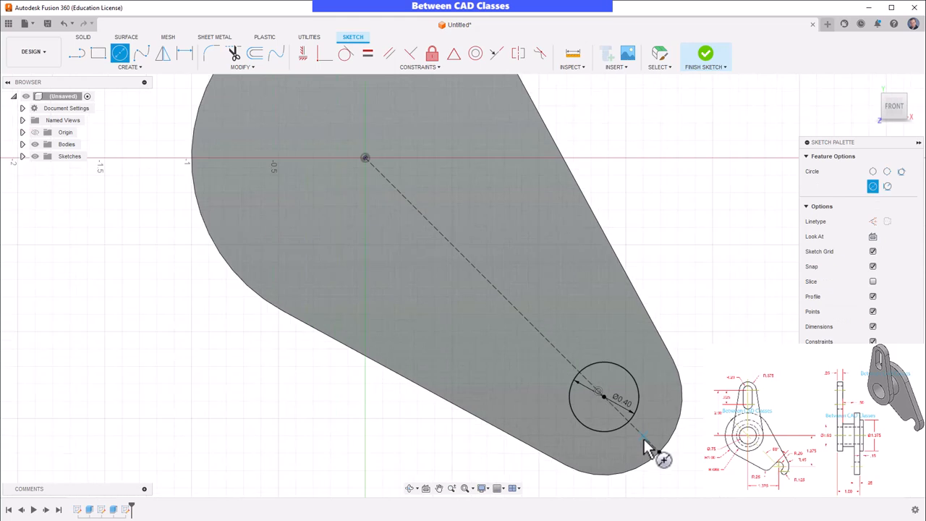
scroll(648, 447, up, 3)
click(645, 436)
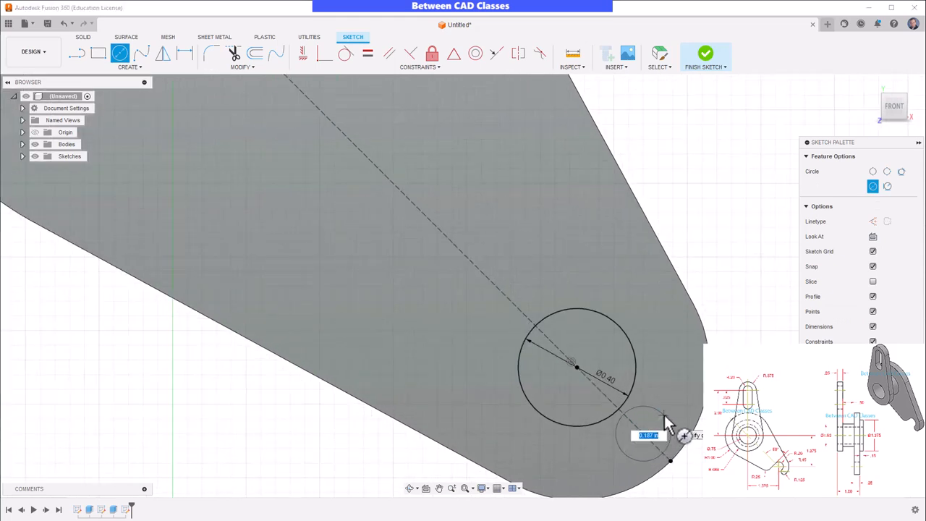
click(666, 419)
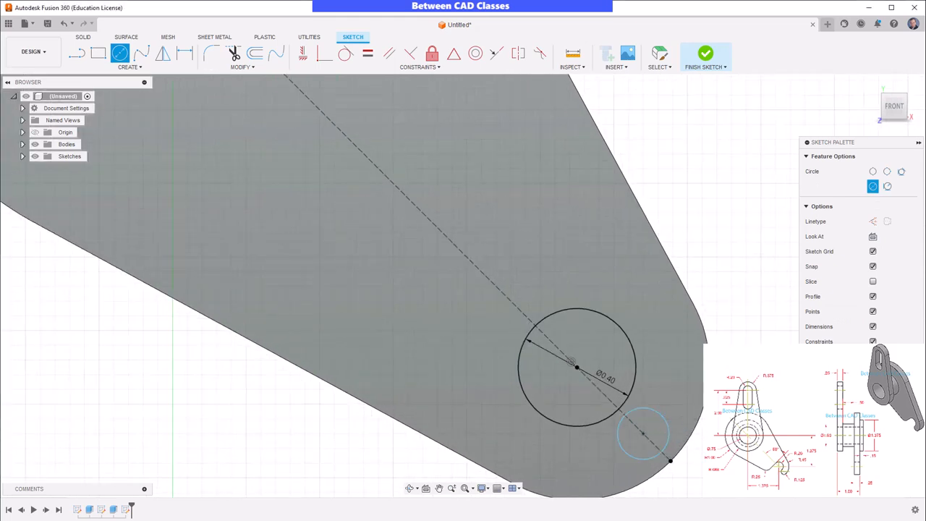
key(Escape)
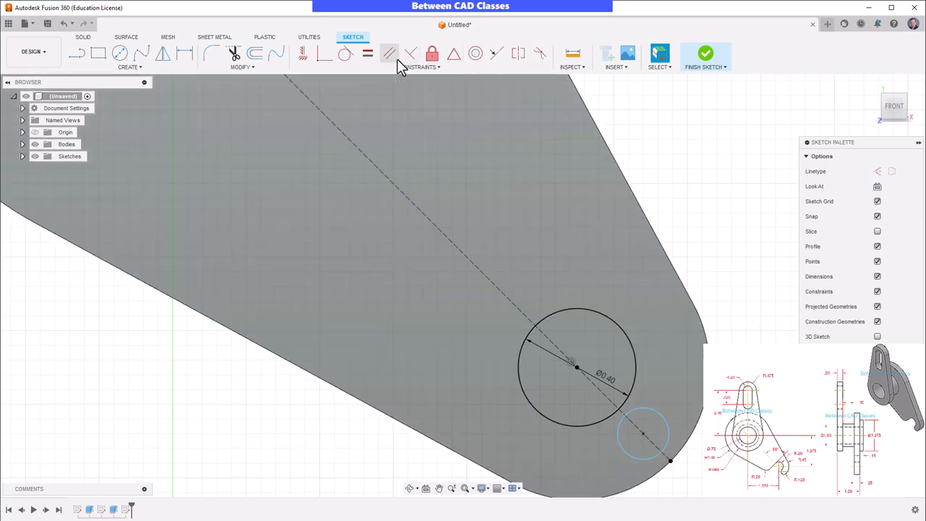
Constrain the small circle tangent to the 0.4 in circle and to the plate's small rounded end.
click(347, 55)
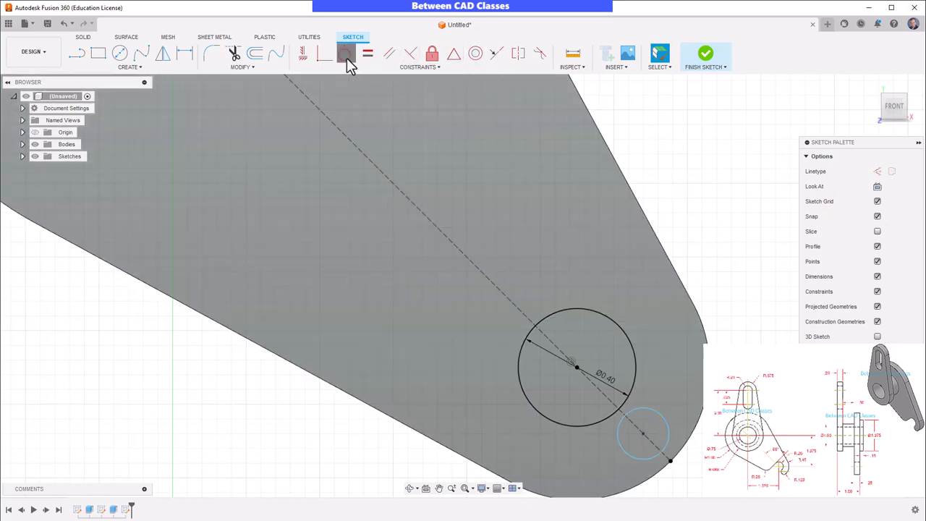
click(625, 398)
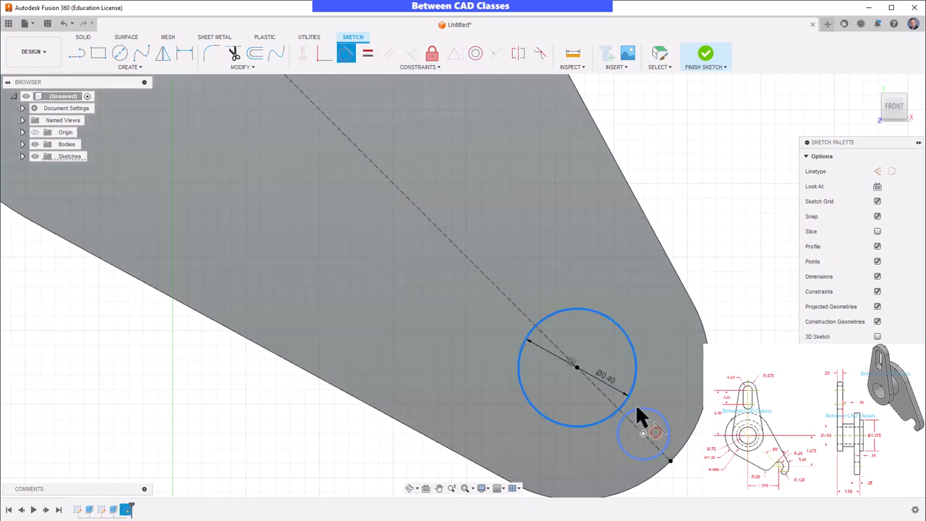
click(637, 409)
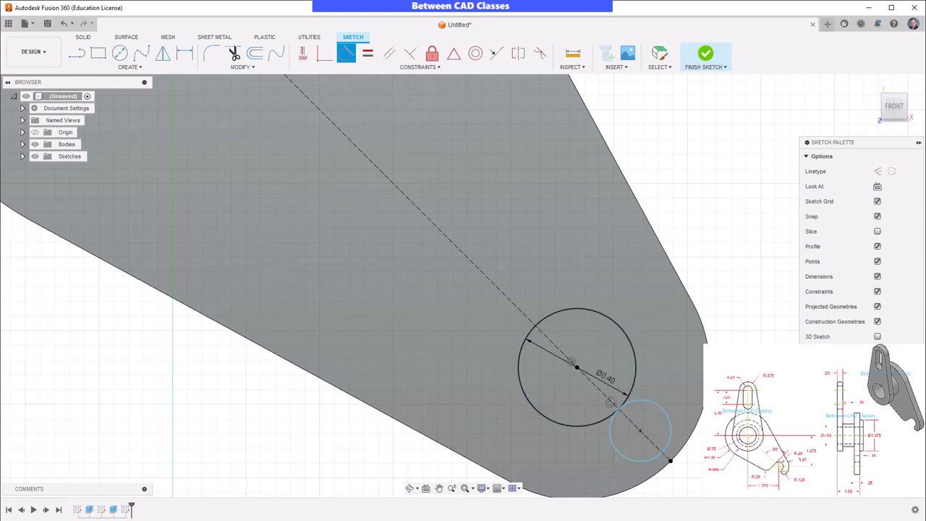
click(672, 441)
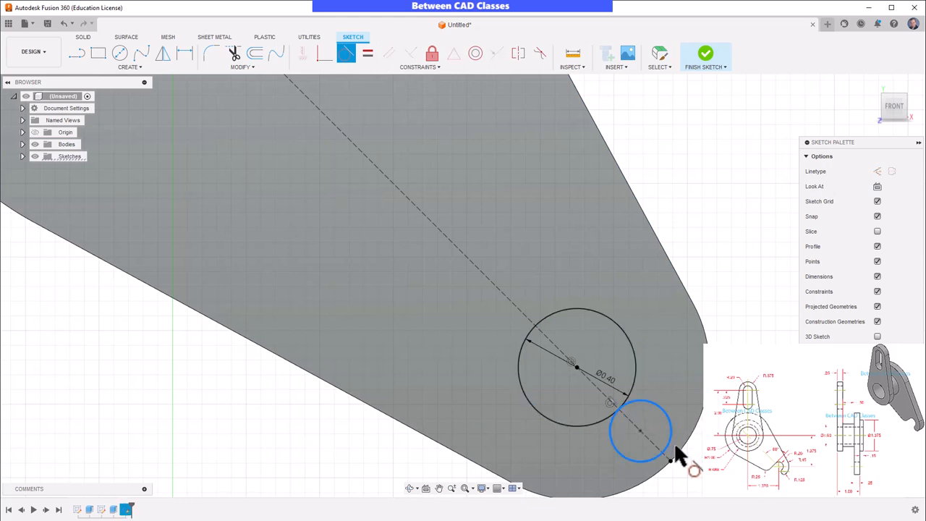
click(677, 447)
key(Escape)
Add a driven radius dimension to the small circle between the 0.4 in circle and the plate's rounded end.
scroll(772, 468, up, 1)
scroll(749, 463, down, 1)
middle_drag(705, 472, 689, 413)
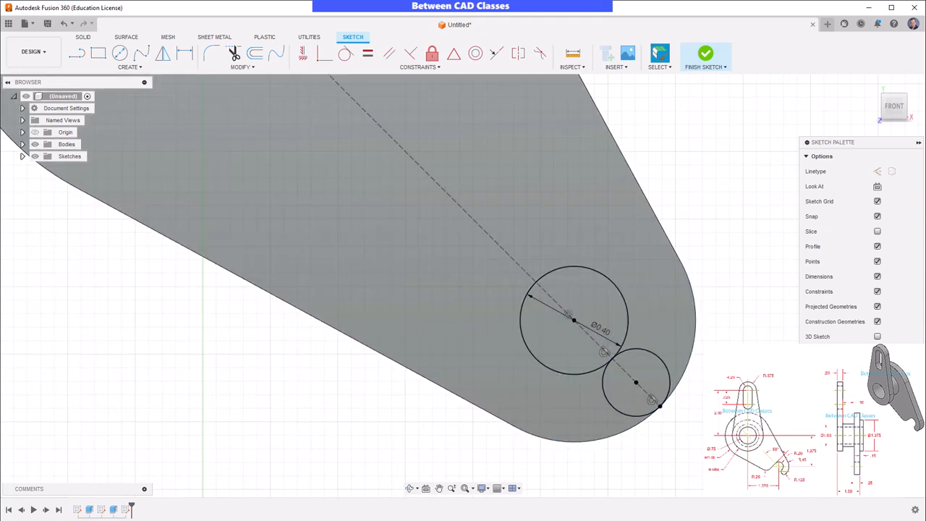
click(184, 53)
click(633, 414)
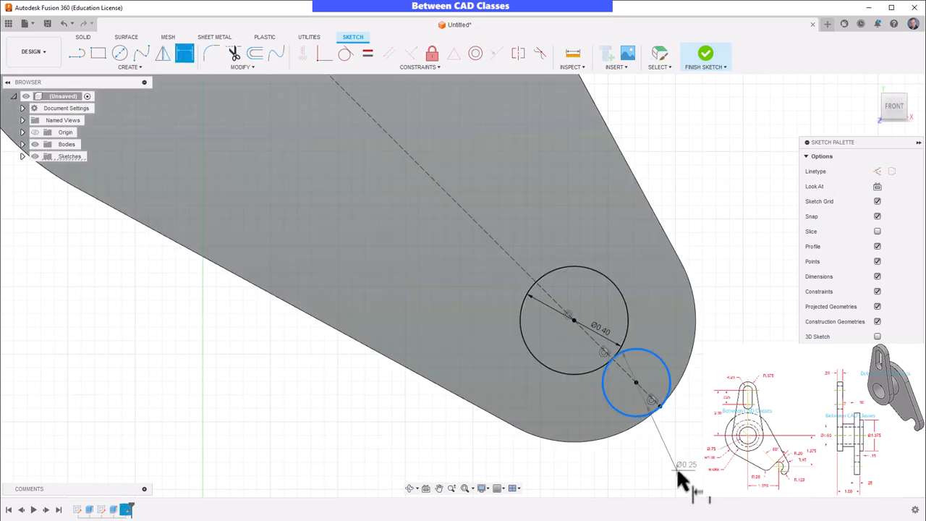
right_click(690, 466)
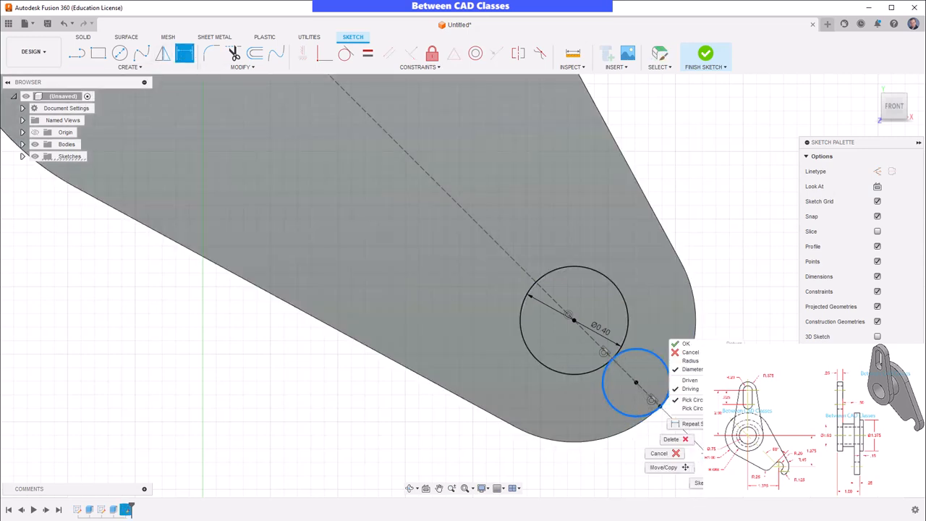
click(690, 360)
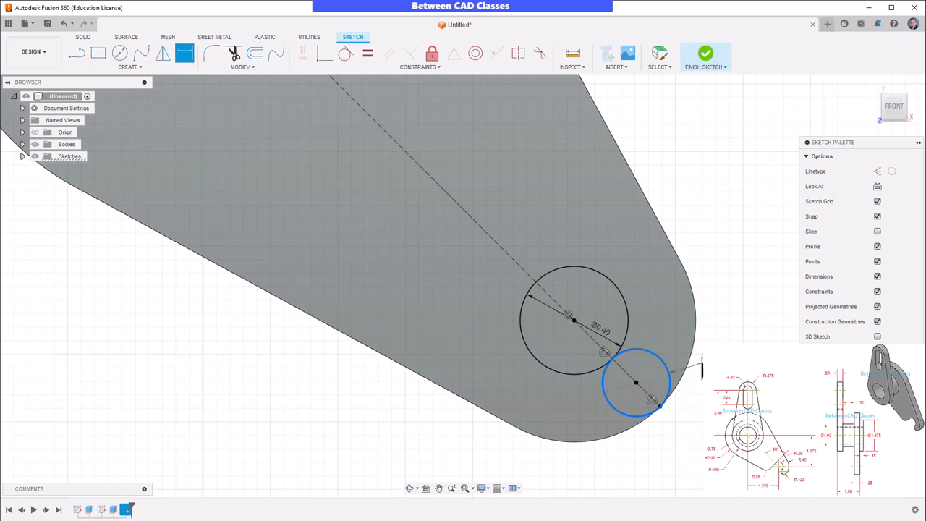
click(665, 461)
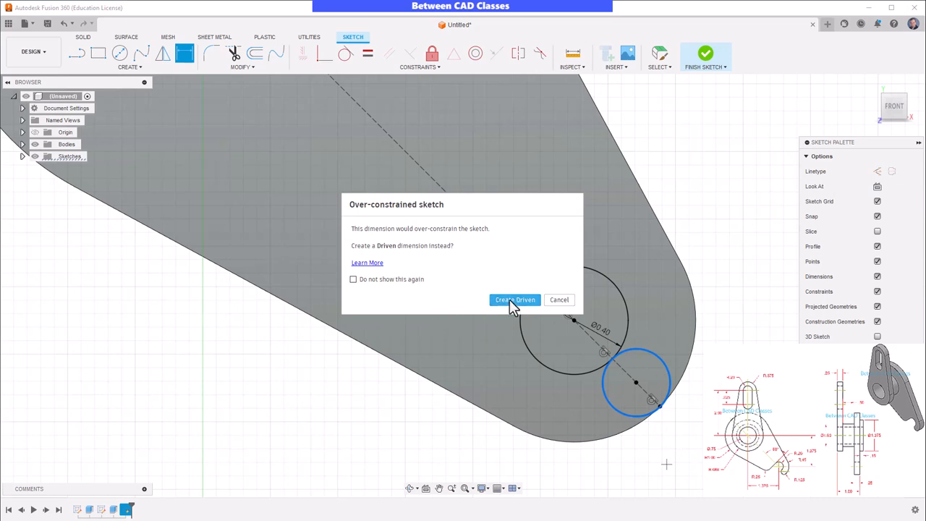
click(512, 300)
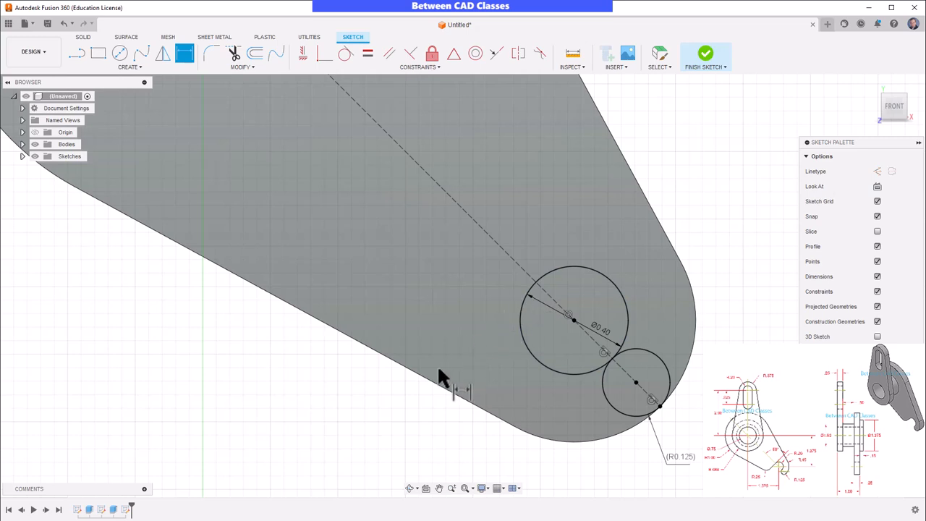
Draw a line perpendicular to the construction line, from its upper crossing with the 0.4 in circle to the plate's lower edge, and finish the sketch.
click(77, 53)
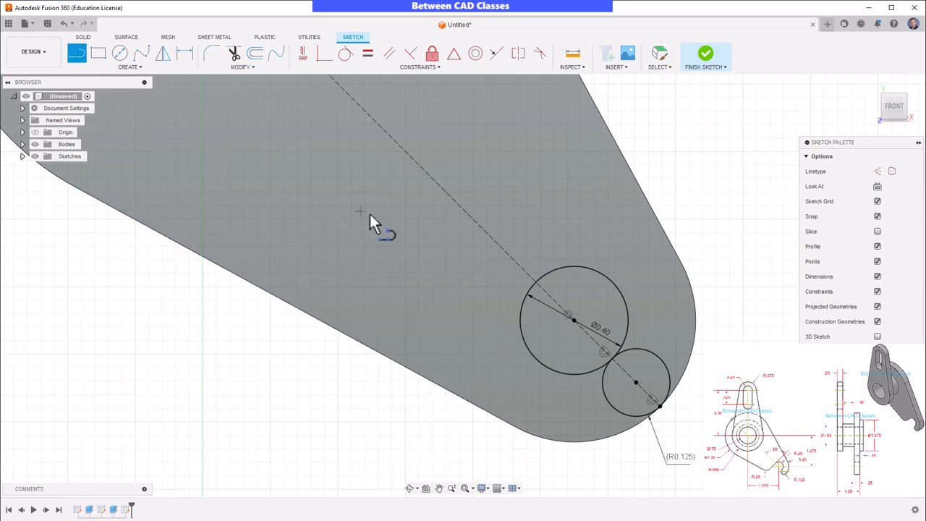
click(531, 295)
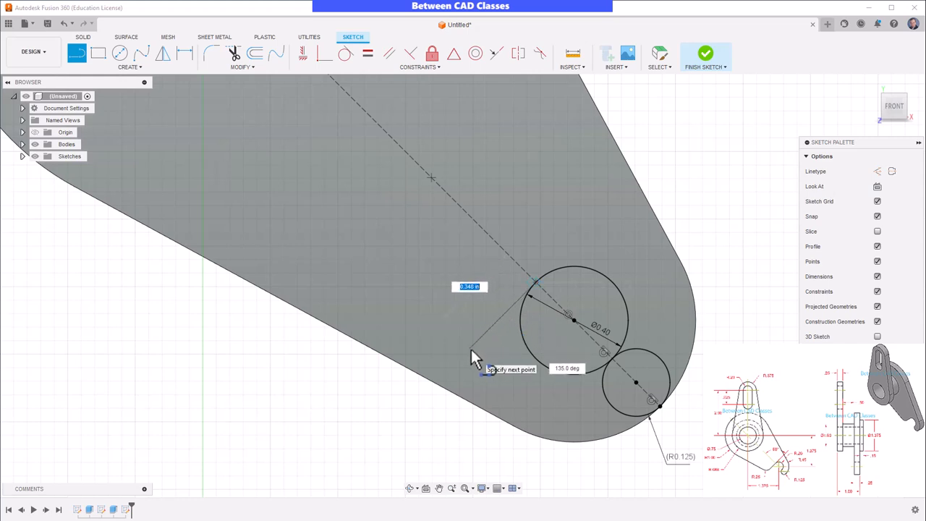
click(435, 383)
key(Escape)
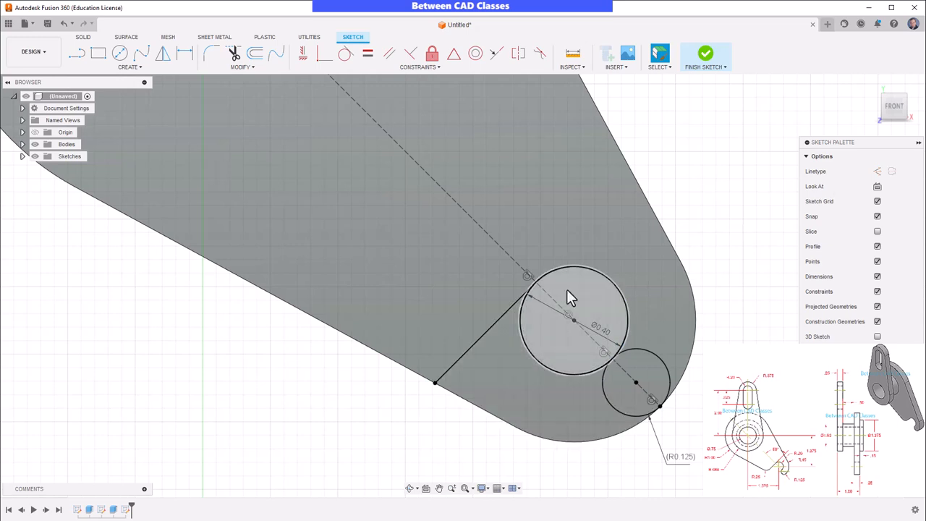
click(705, 58)
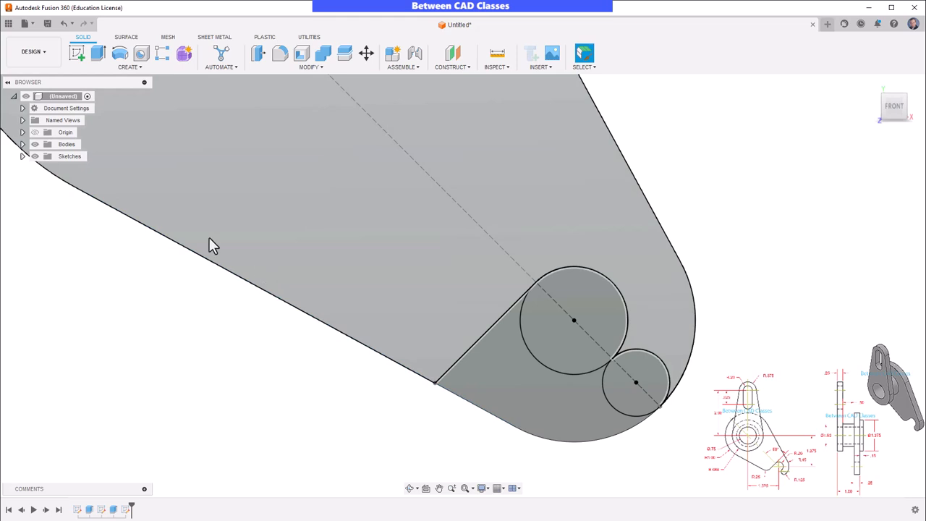
Extrude the 0.4 in circle and the adjoining region below it as a cut with extent All, forming the hook opening.
click(98, 55)
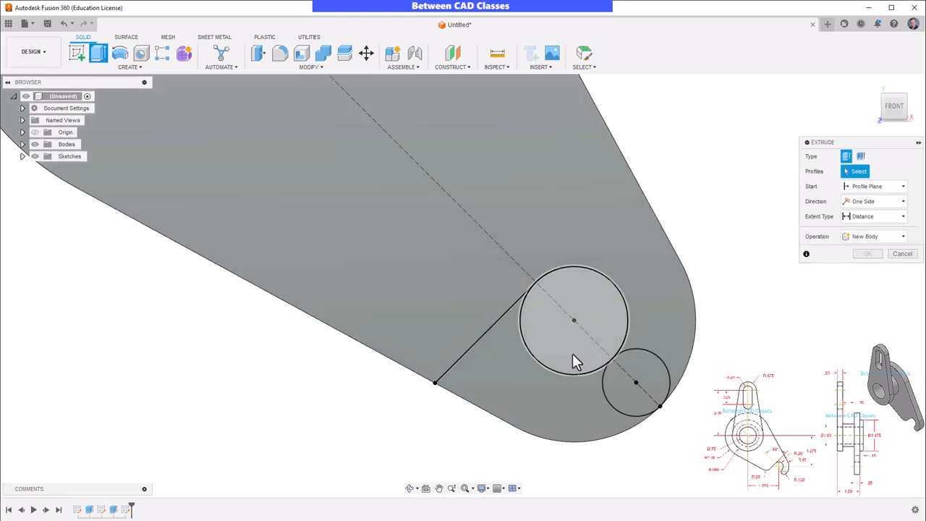
click(572, 353)
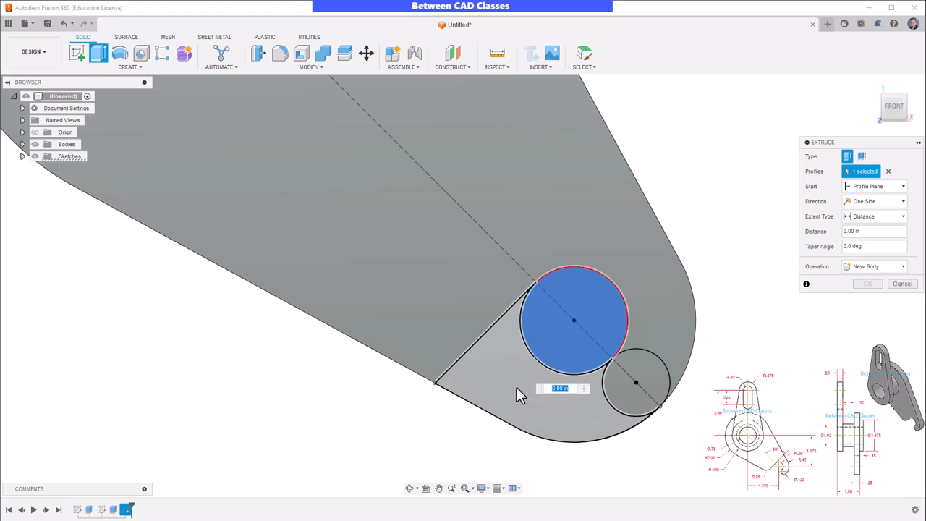
click(519, 388)
shift+middle_drag(470, 465, 456, 429)
drag(546, 381, 572, 461)
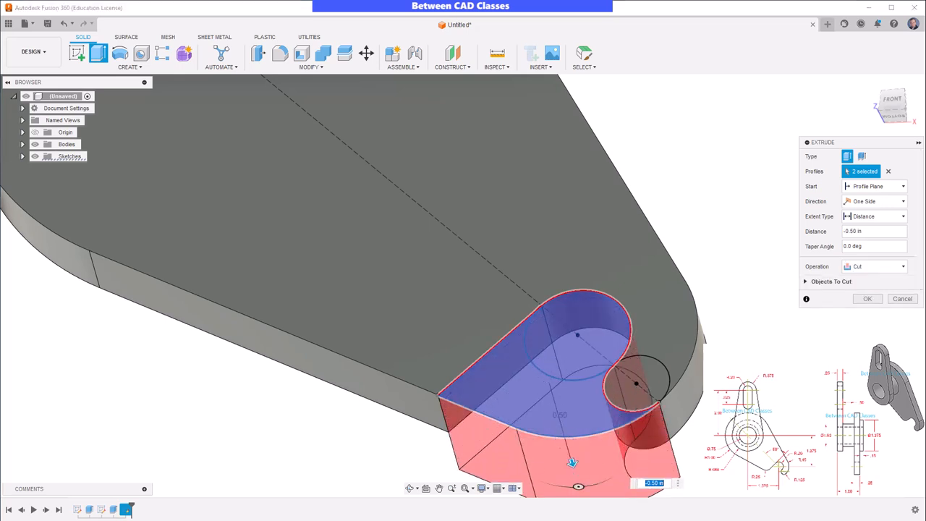
click(901, 218)
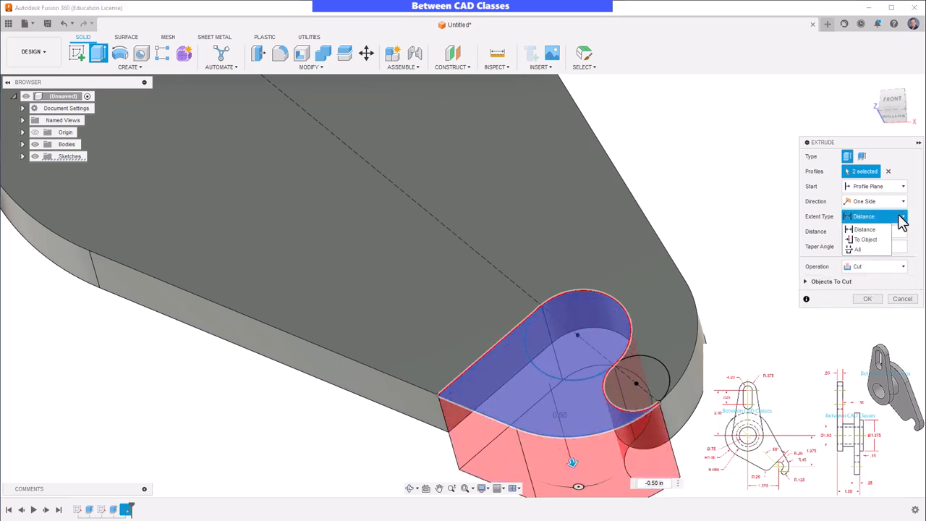
click(866, 250)
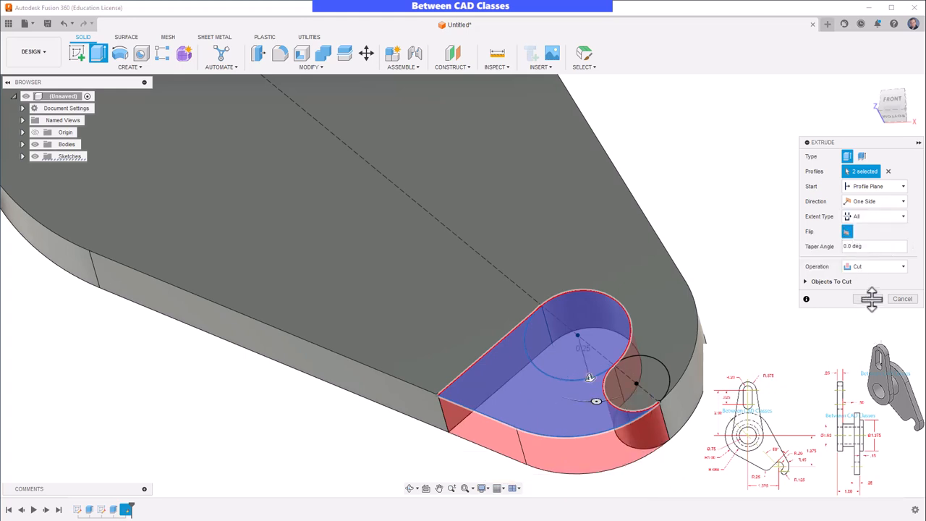
click(869, 297)
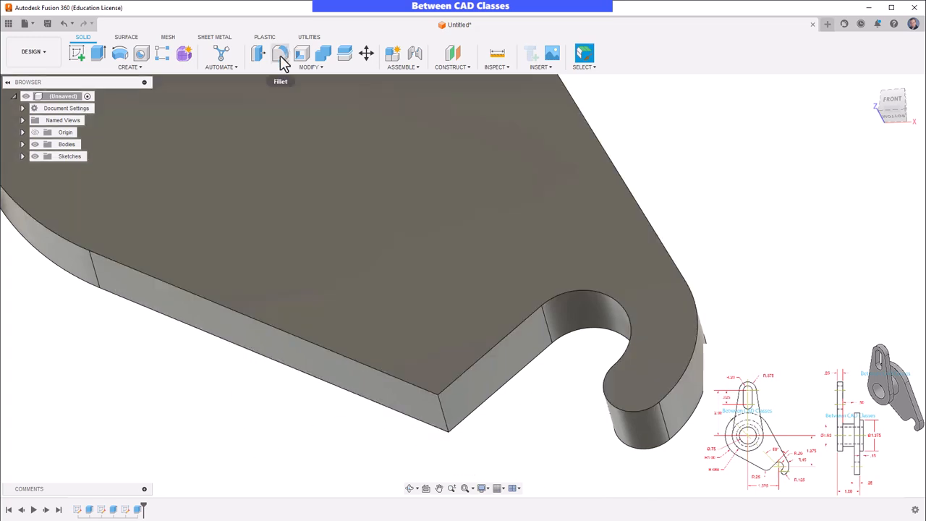
Fillet the sharp corner where the hook cut meets the plate's lower edge with a 0.25 in radius.
click(281, 55)
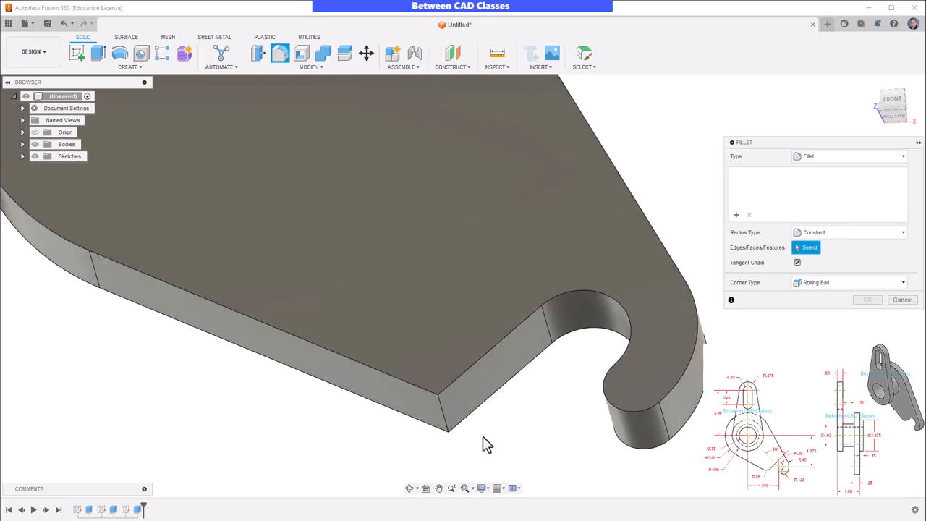
click(443, 417)
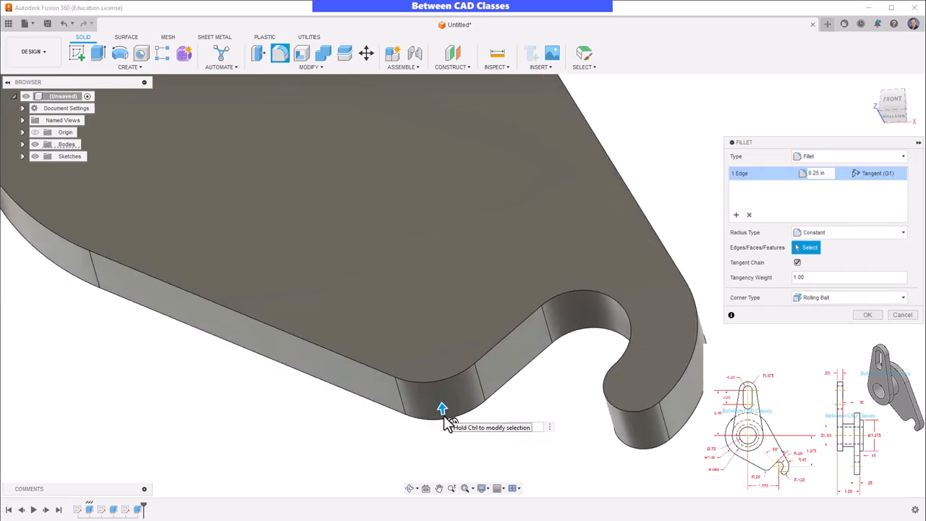
key(Return)
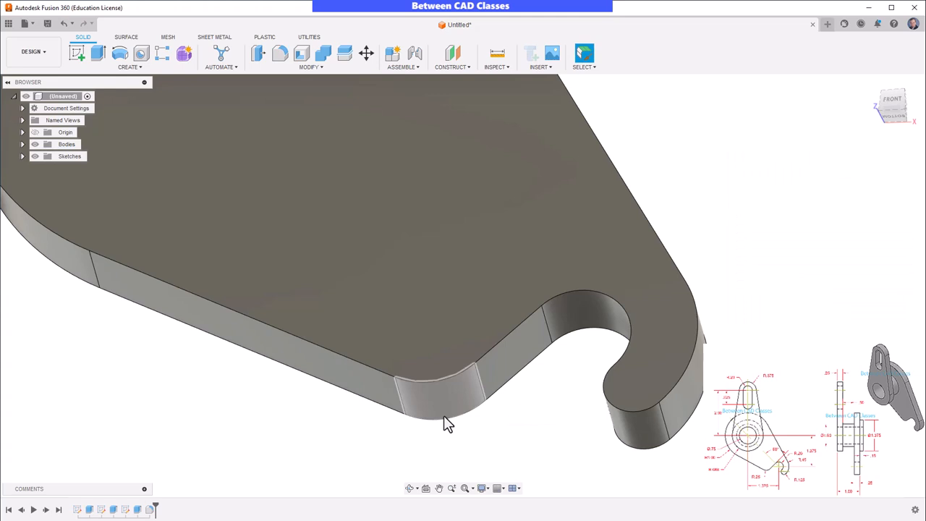
Delete the hook cut and corner fillet features, and undo the deletion.
scroll(564, 433, up, 1)
scroll(563, 433, down, 3)
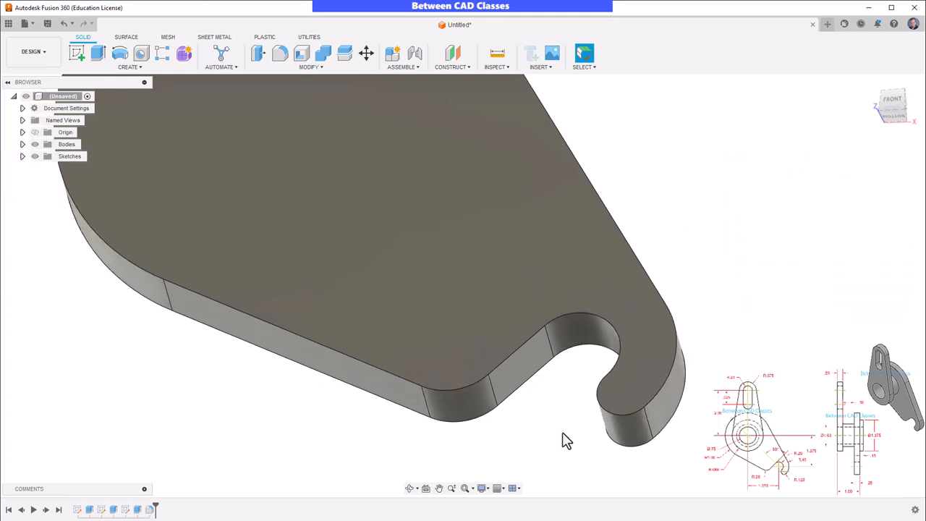
scroll(562, 436, down, 4)
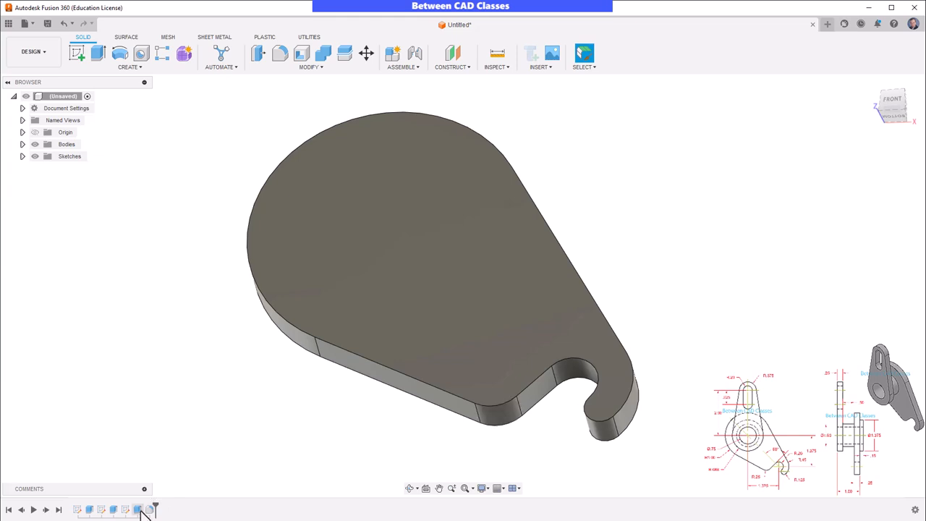
click(139, 510)
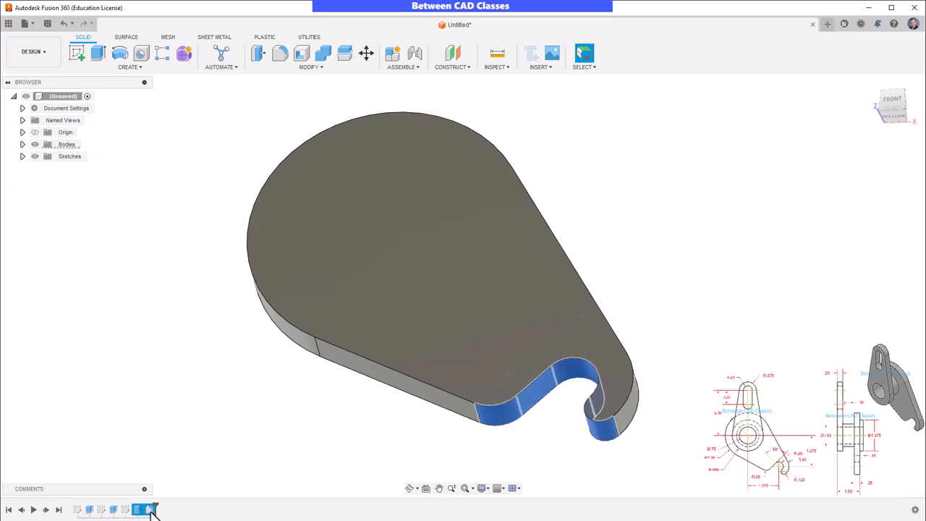
right_click(150, 511)
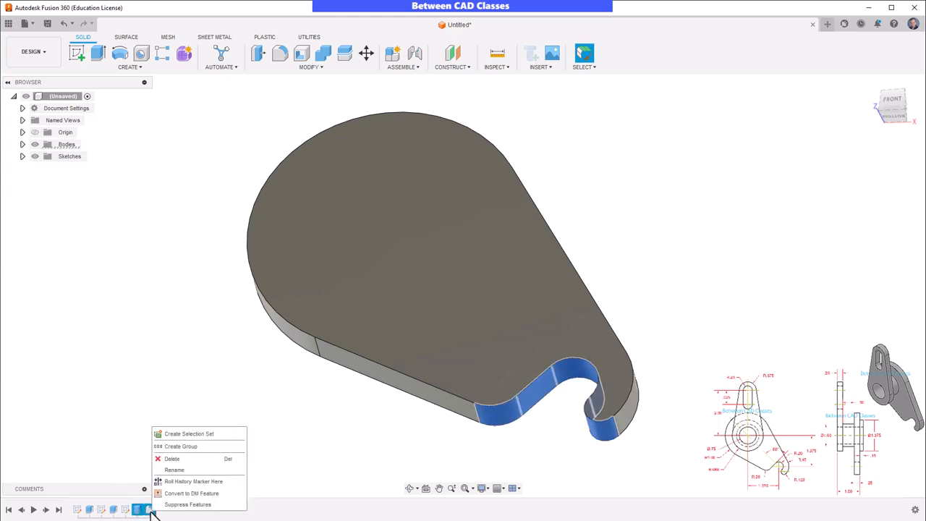
click(174, 459)
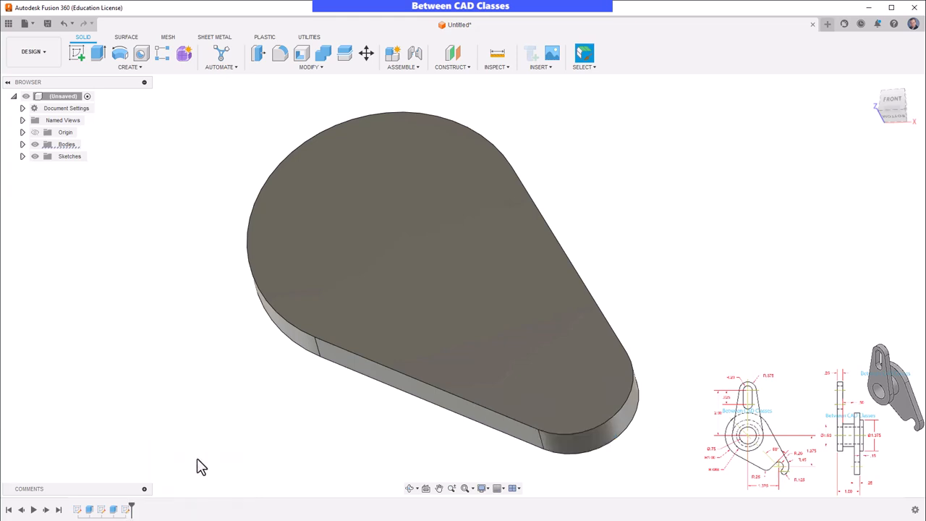
key(ctrl+z)
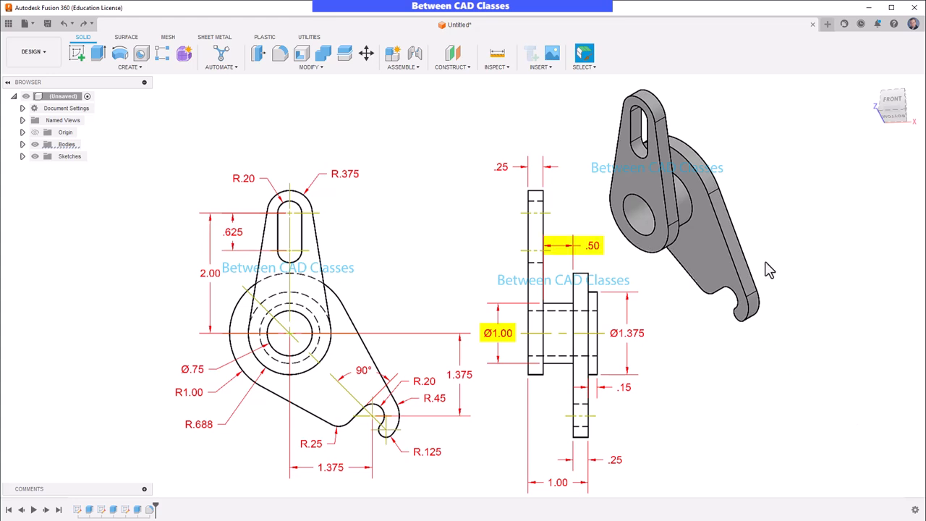
Sketch a 1 in diameter circle centred on the origin on the plate's front face and finish the sketch.
click(77, 53)
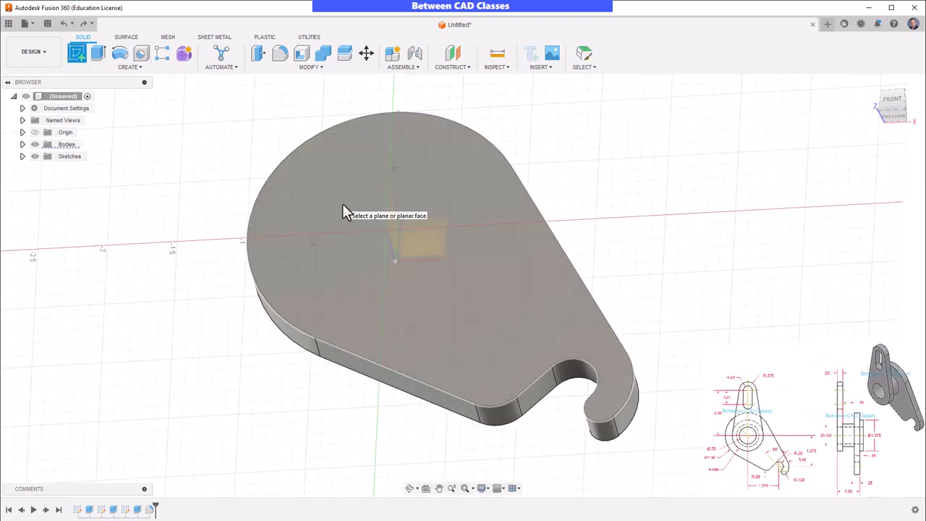
click(342, 203)
click(120, 54)
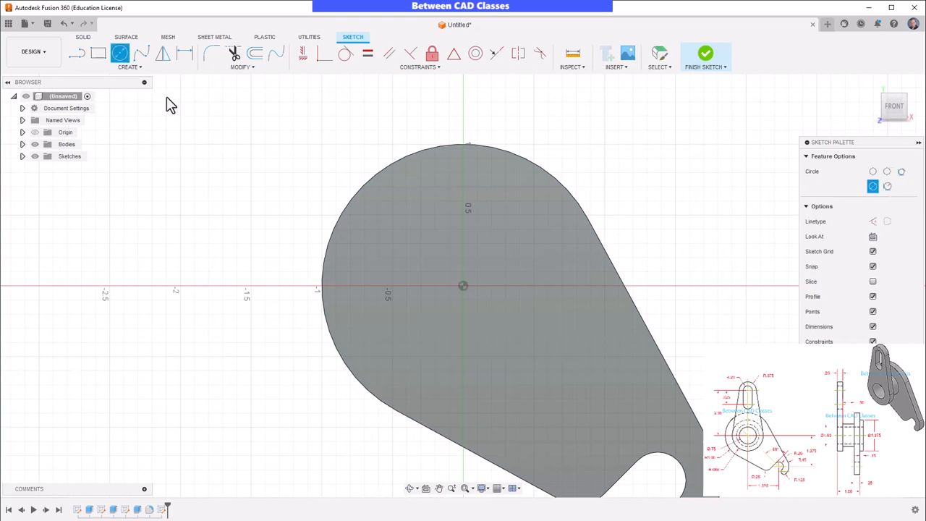
click(462, 286)
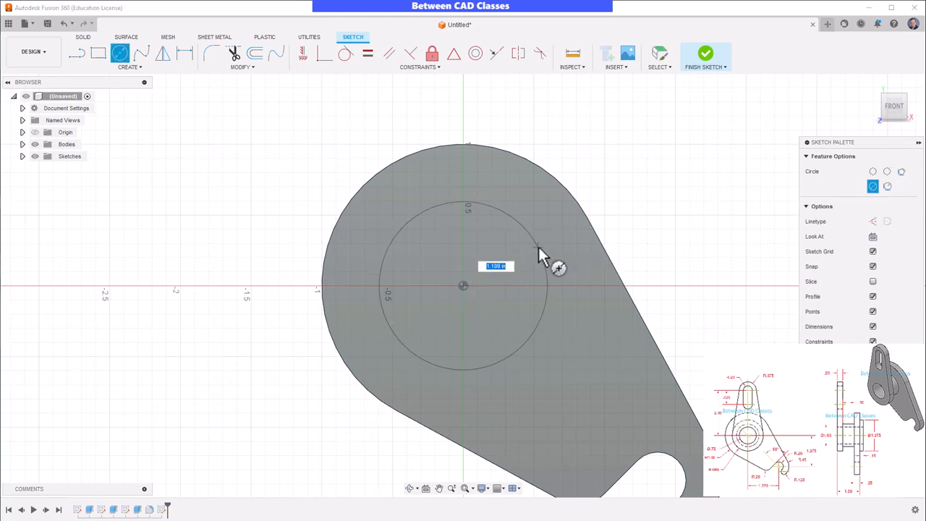
text(1)
key(Return)
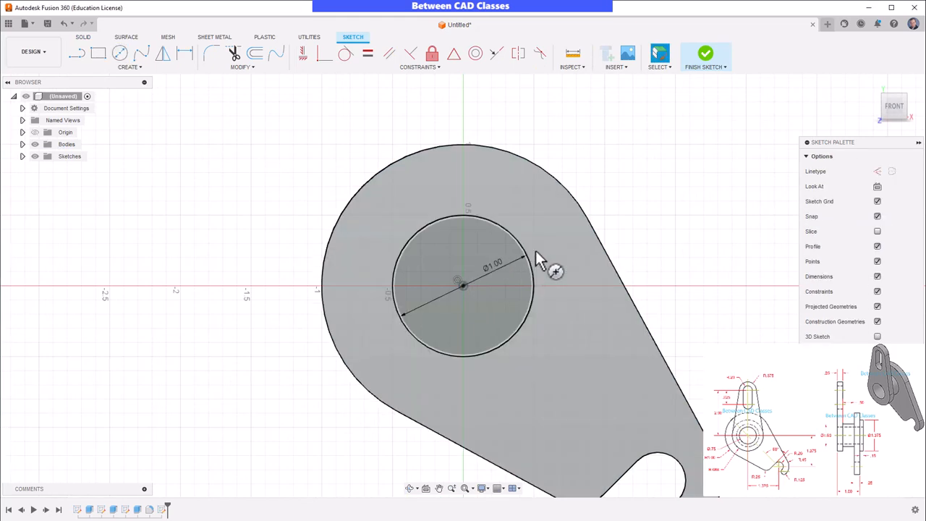
click(705, 59)
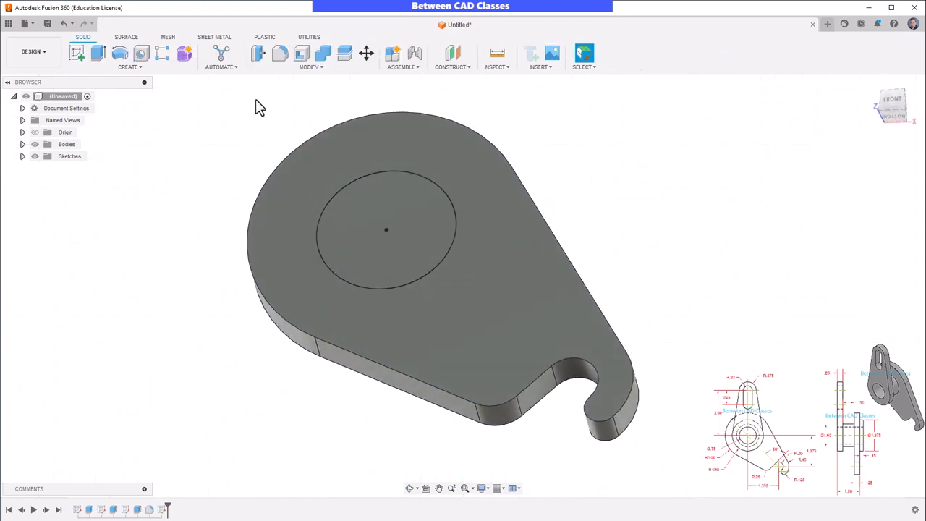
Extrude the 1 in circle on the plate's front face outward by 0.5 in to form the hub.
click(99, 55)
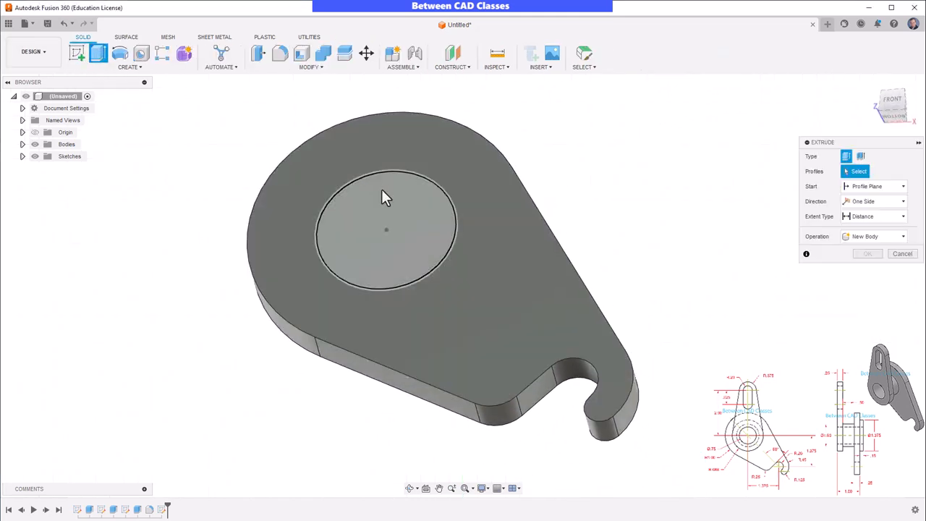
click(381, 188)
text(.5)
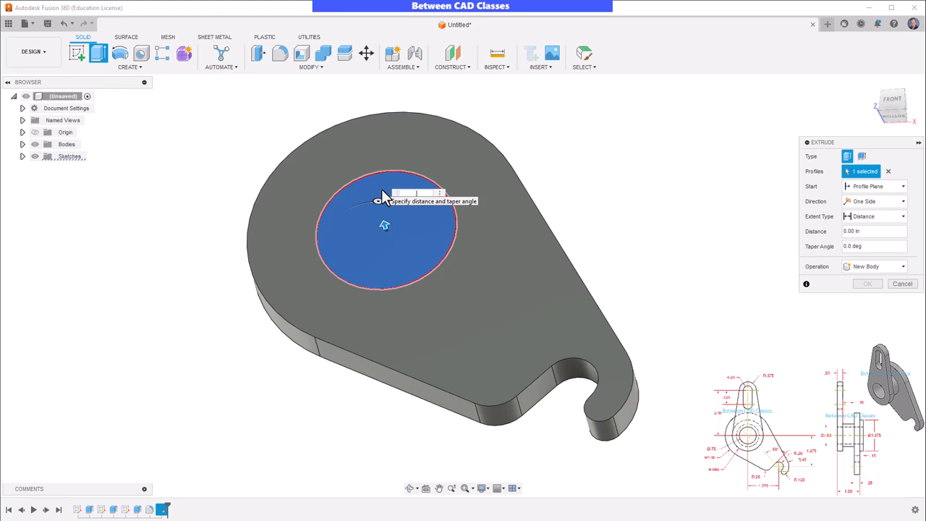
key(Return)
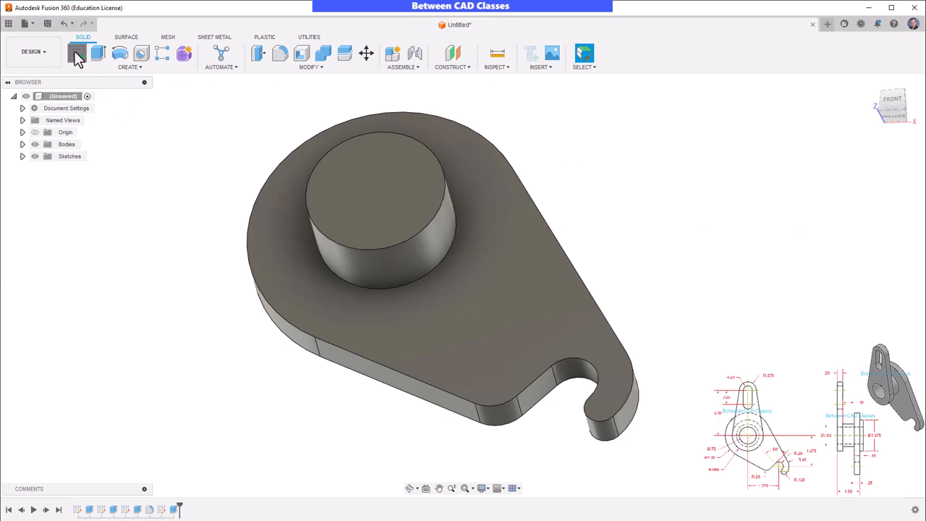
Start a sketch on the hub's front face and draw a circle centred on the origin with diameter .688*2 in.
click(78, 54)
click(372, 185)
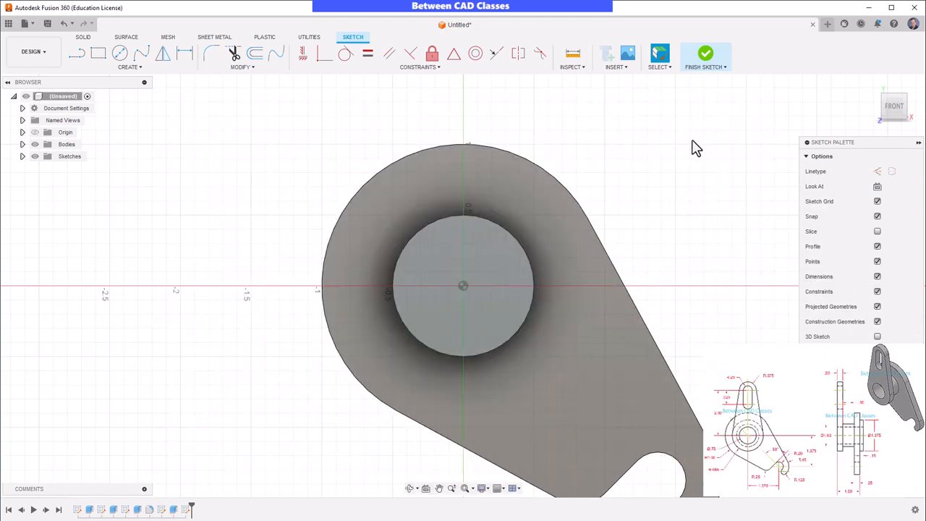
click(119, 53)
click(463, 286)
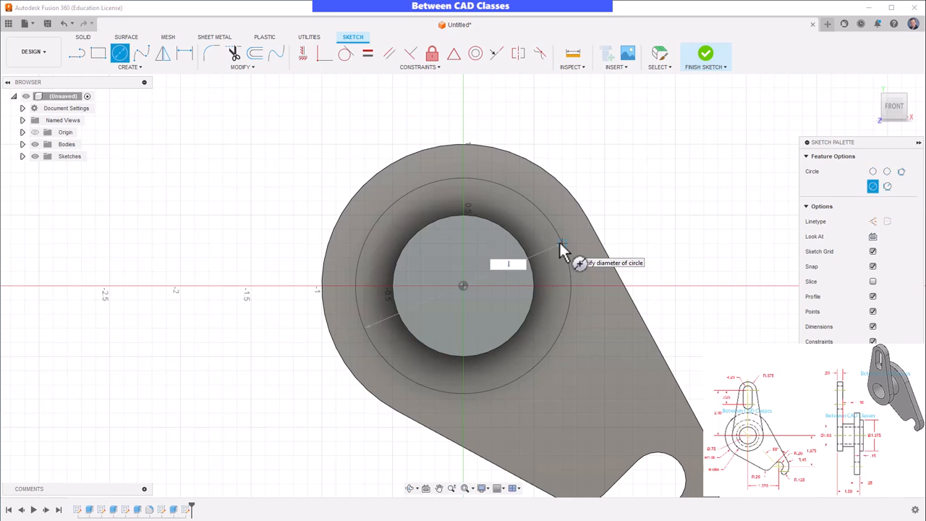
text(688*2)
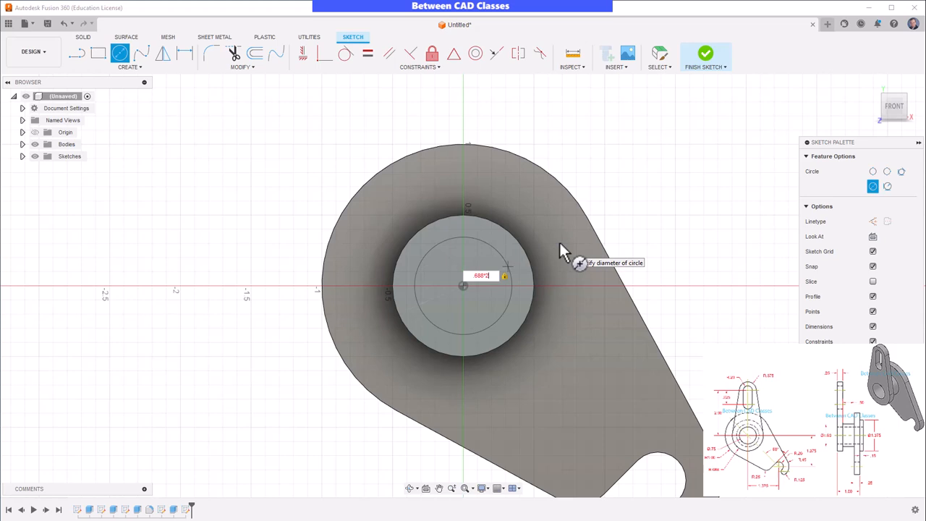
key(Return)
key(Escape)
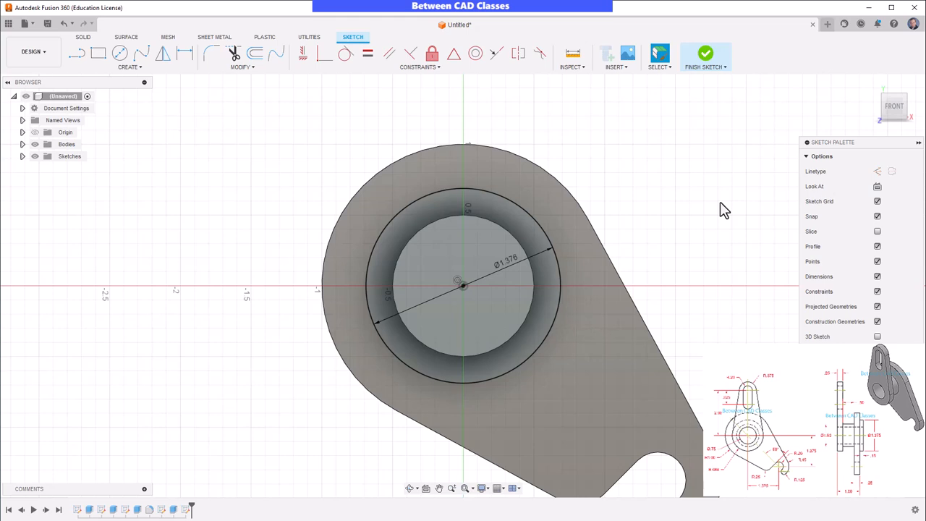
Draw a circle with diameter .375*2 in on the vertical axis, about 2.3 in above the origin.
scroll(692, 187, down, 3)
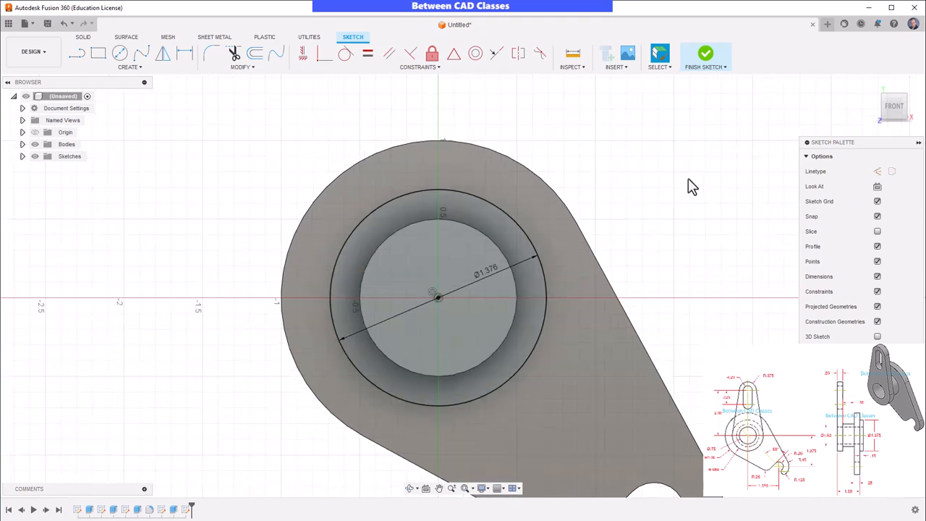
middle_drag(693, 172, 675, 267)
click(120, 53)
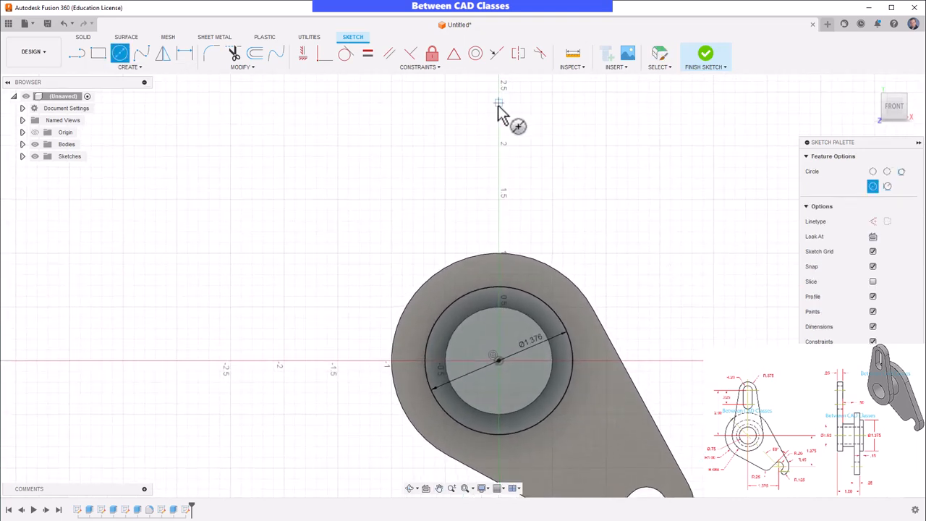
click(499, 113)
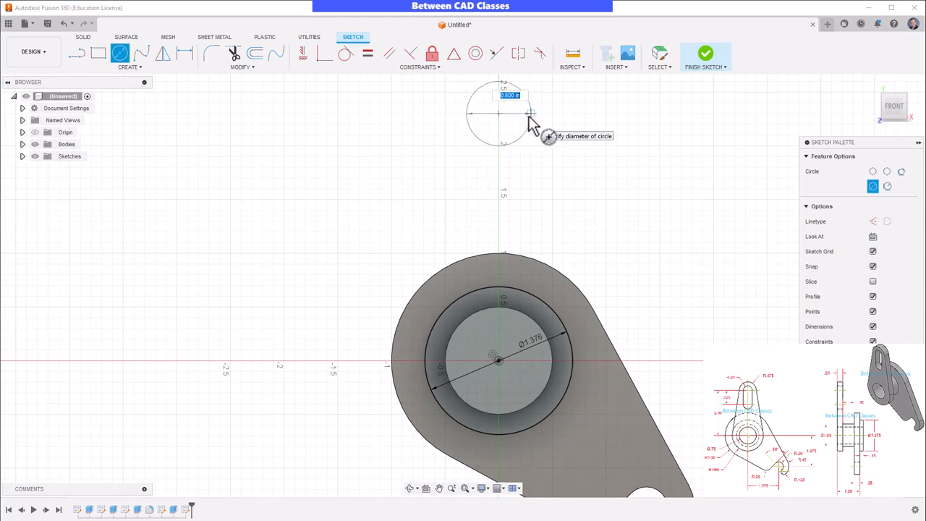
text(.375)
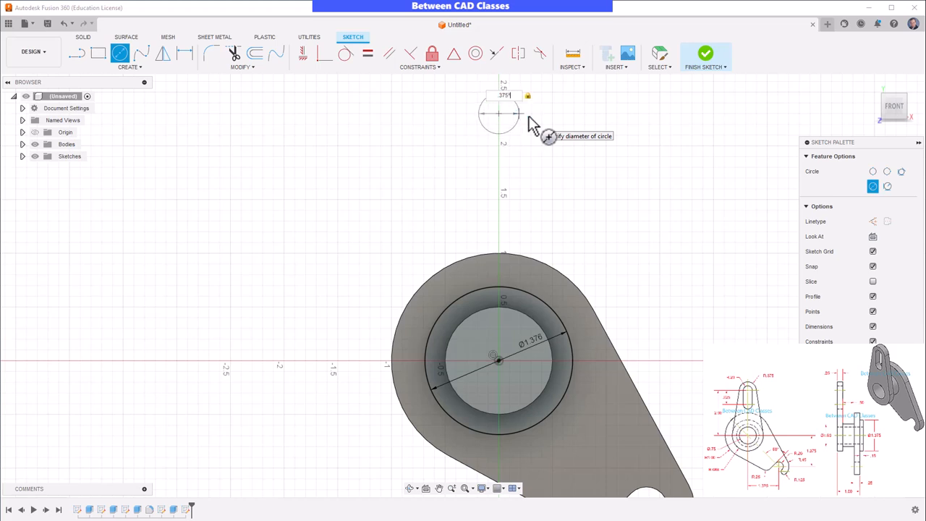
text(*2)
key(Return)
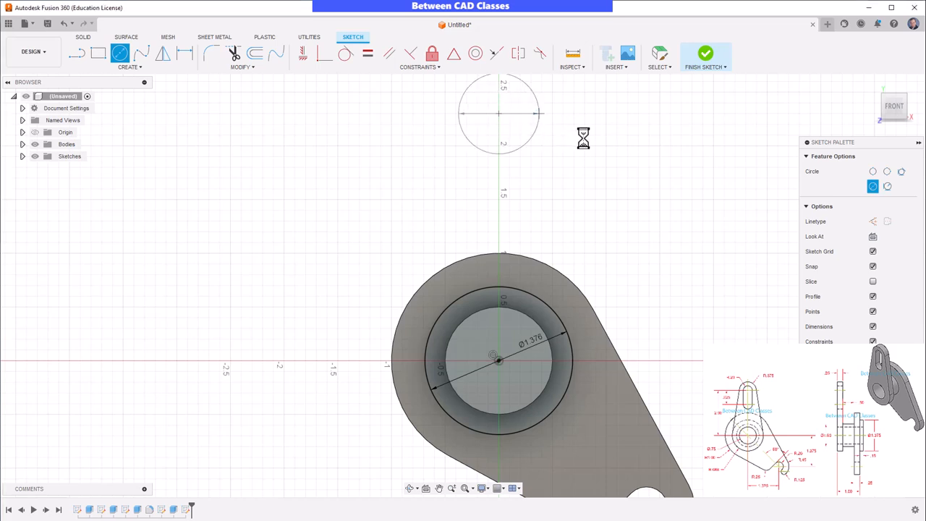
key(Escape)
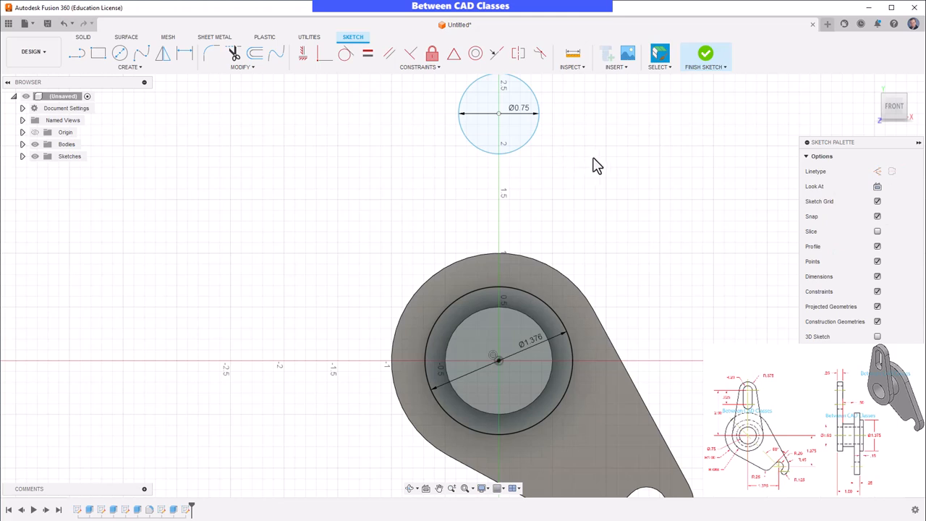
Move the upper circle slightly off the axis, then align its centre with the origin using a vertical constraint.
mouse_move(499, 115)
mouse_down()
mouse_move(551, 132)
mouse_move(474, 131)
mouse_move(531, 132)
mouse_move(478, 133)
mouse_move(527, 133)
mouse_move(505, 131)
mouse_up()
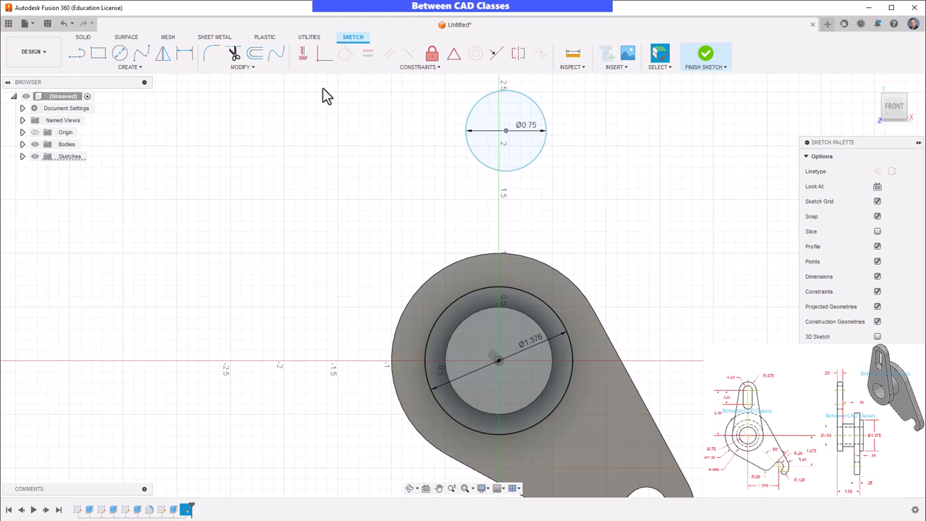
click(303, 55)
click(505, 131)
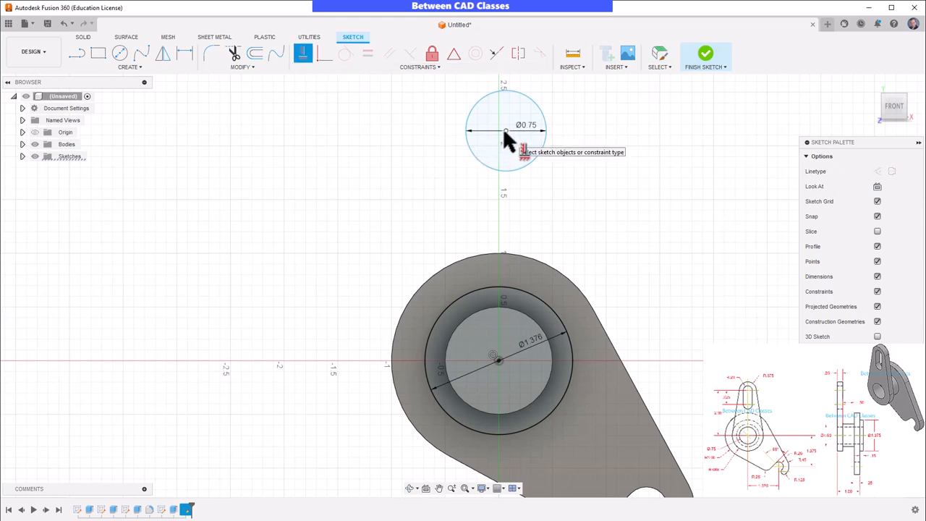
click(498, 360)
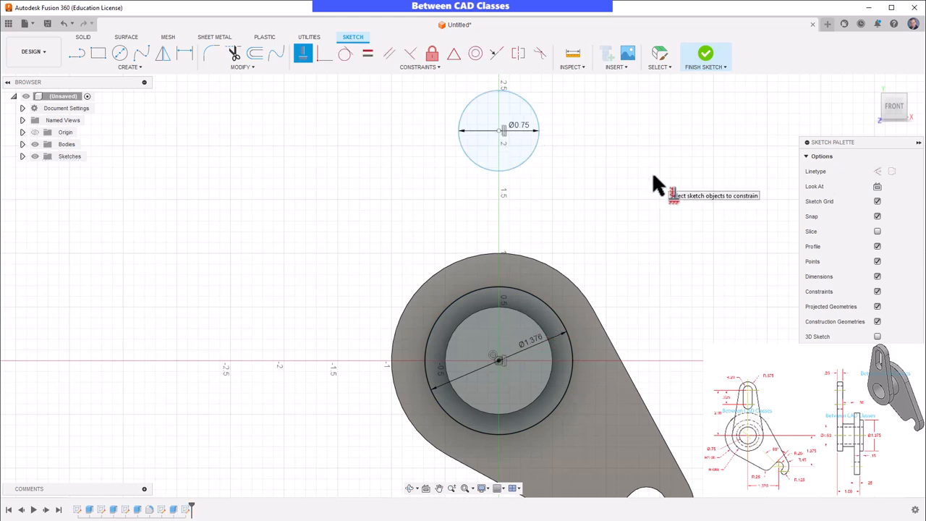
key(Escape)
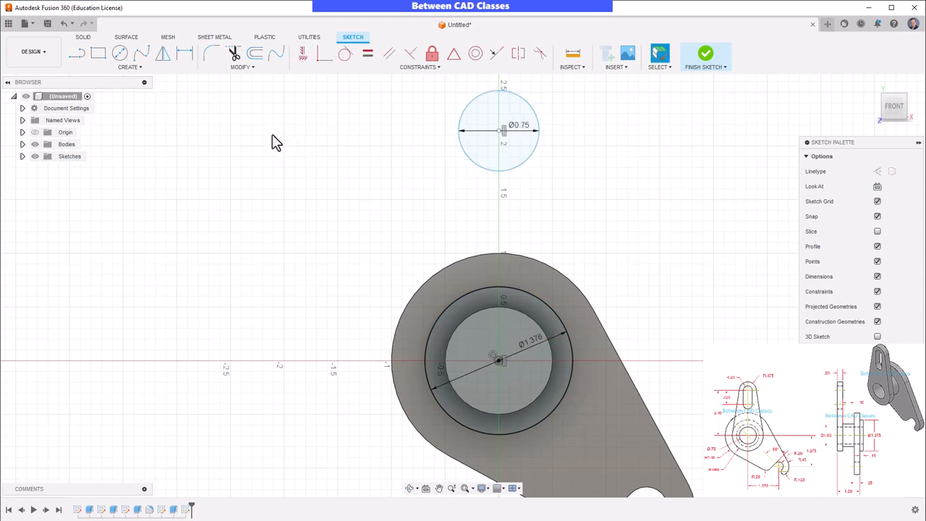
Dimension the vertical distance between the upper circle's centre and the origin as 2 in.
click(185, 58)
click(499, 132)
click(351, 242)
text(2)
key(Return)
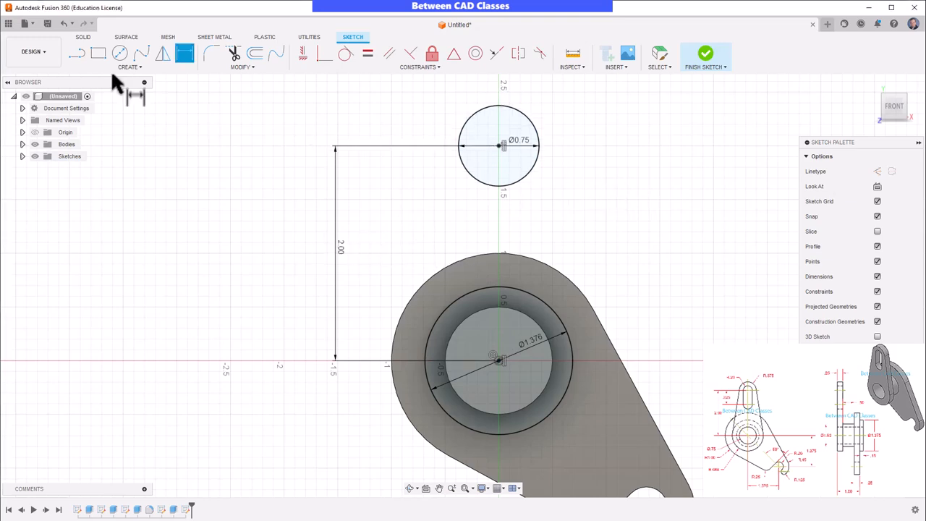
Draw a line on each side connecting the large lower circle to the small upper circle, tangent to the upper one.
click(77, 54)
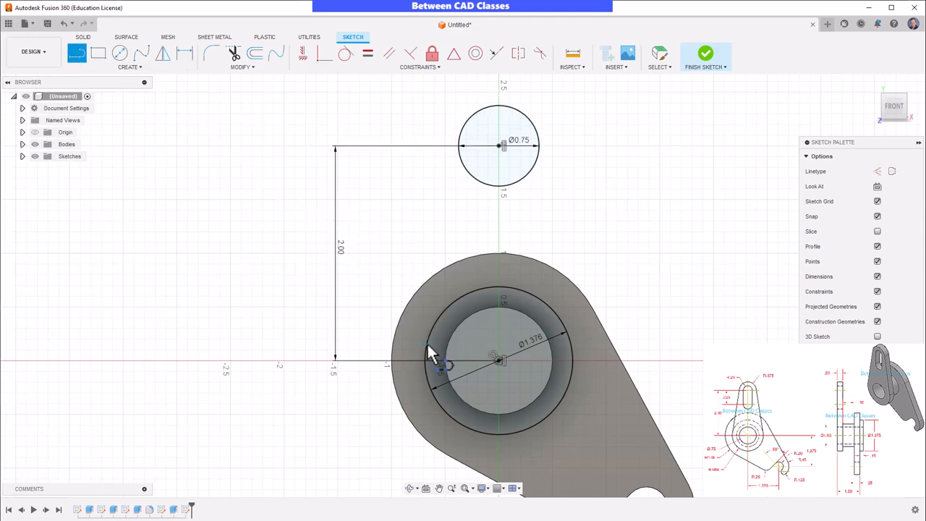
click(434, 326)
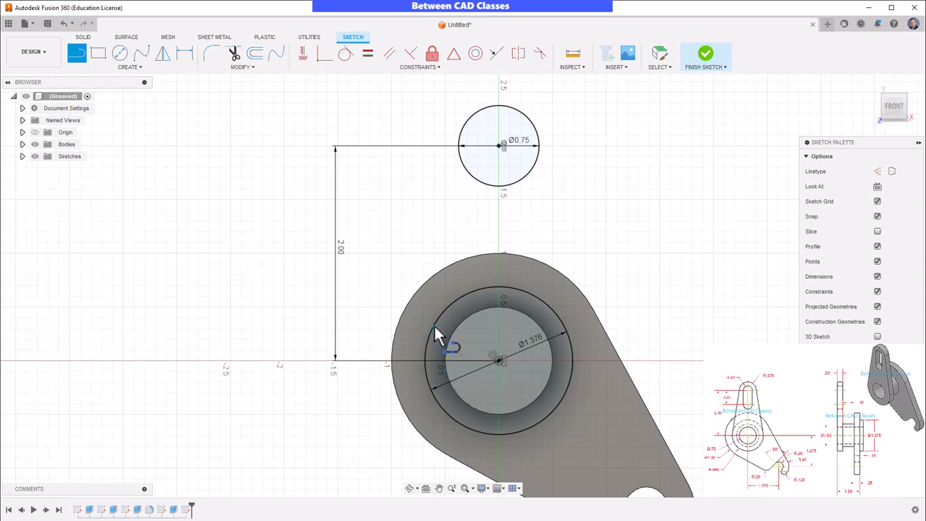
double_click(460, 150)
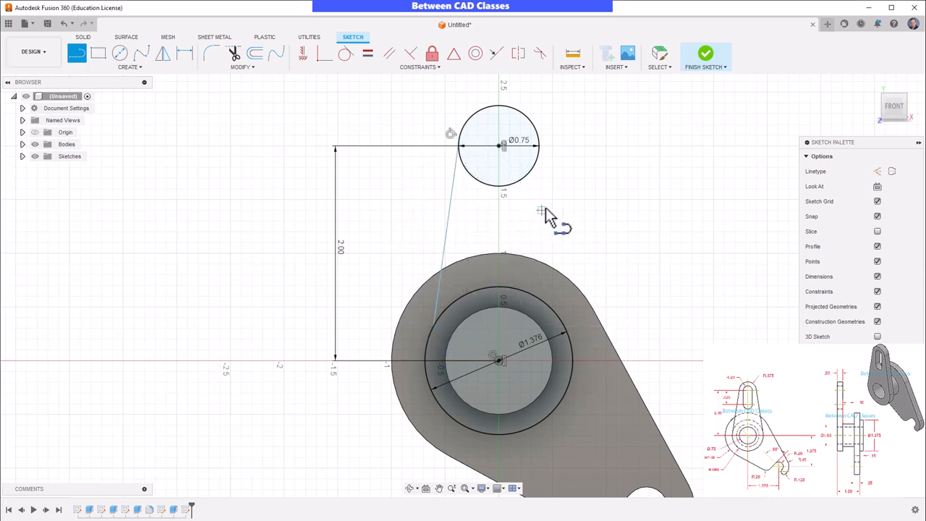
click(571, 327)
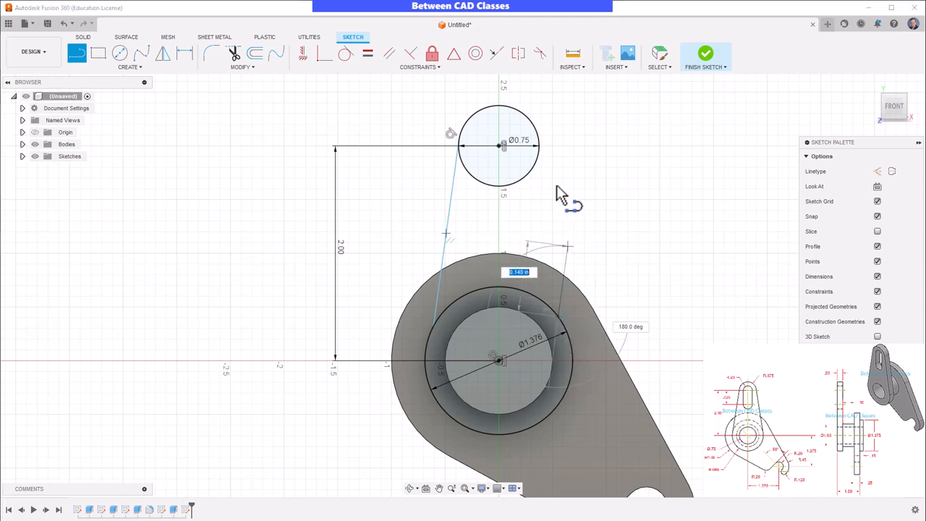
double_click(541, 150)
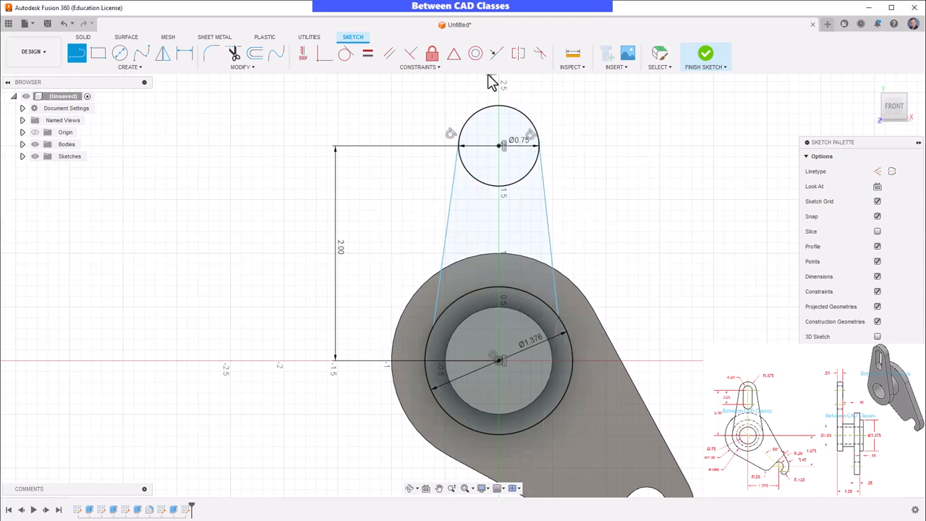
Apply tangent constraints between both side lines and the large lower circle.
click(346, 55)
click(441, 293)
click(551, 264)
click(542, 303)
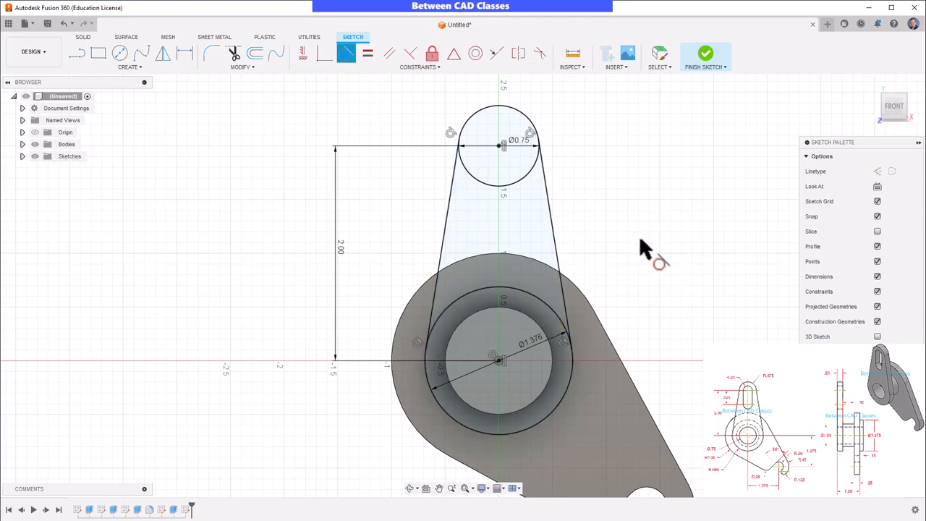
key(Escape)
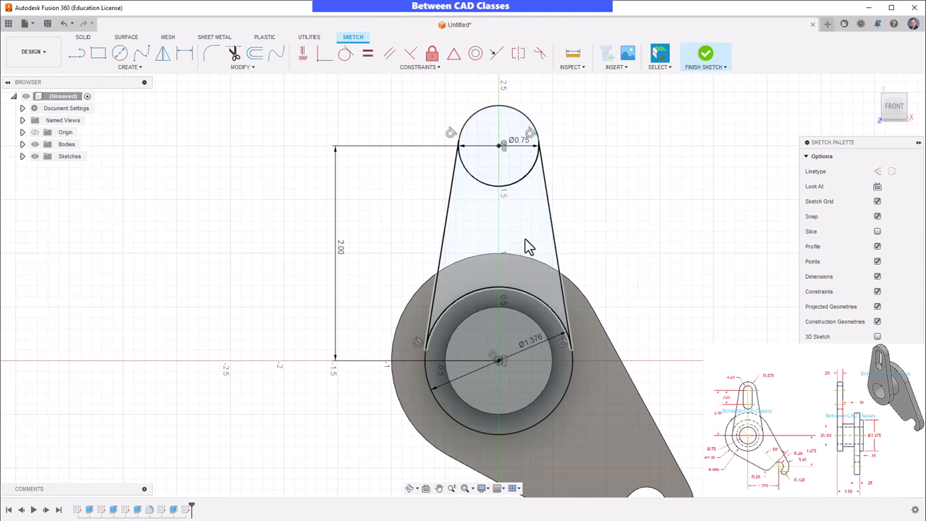
Finish the sketch and extrude all four regions of the upper arm outline 0.25 in, joined to the body.
click(705, 58)
shift+middle_drag(661, 275, 629, 286)
click(97, 54)
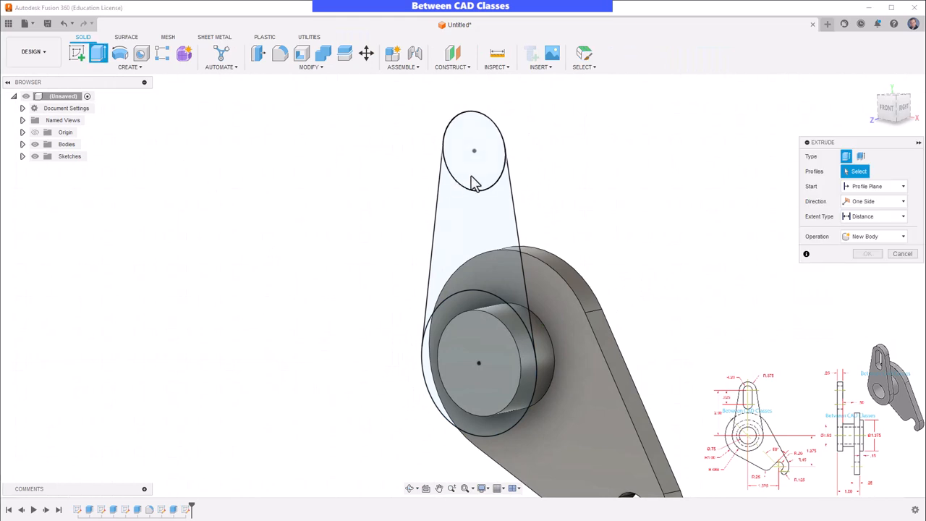
click(494, 170)
click(490, 246)
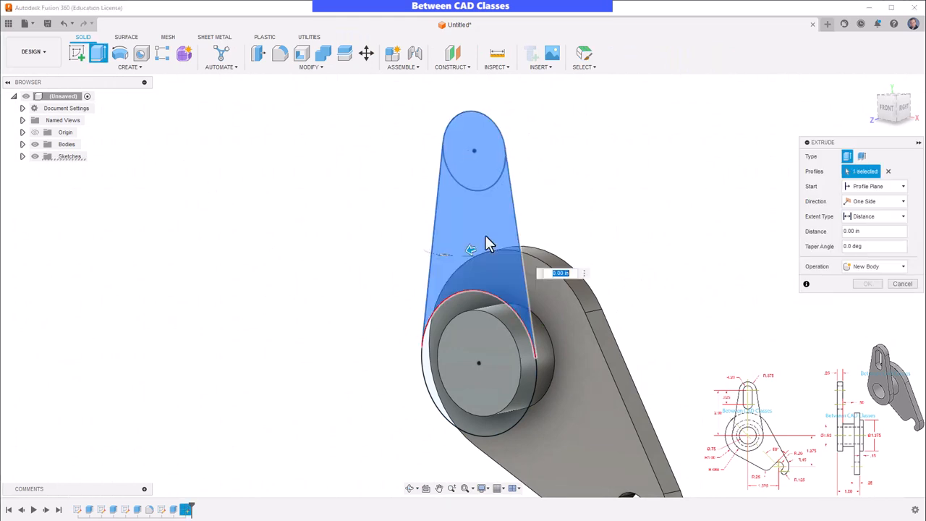
click(484, 307)
click(482, 341)
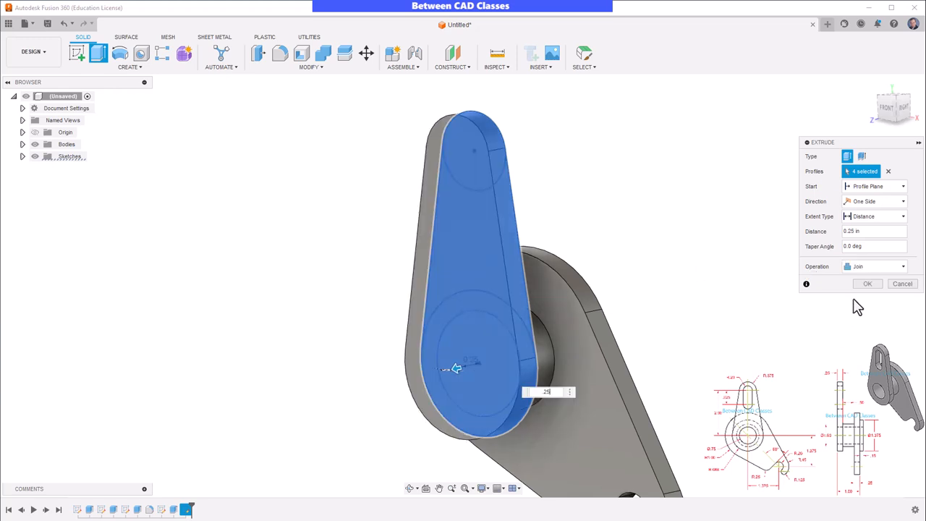
click(867, 284)
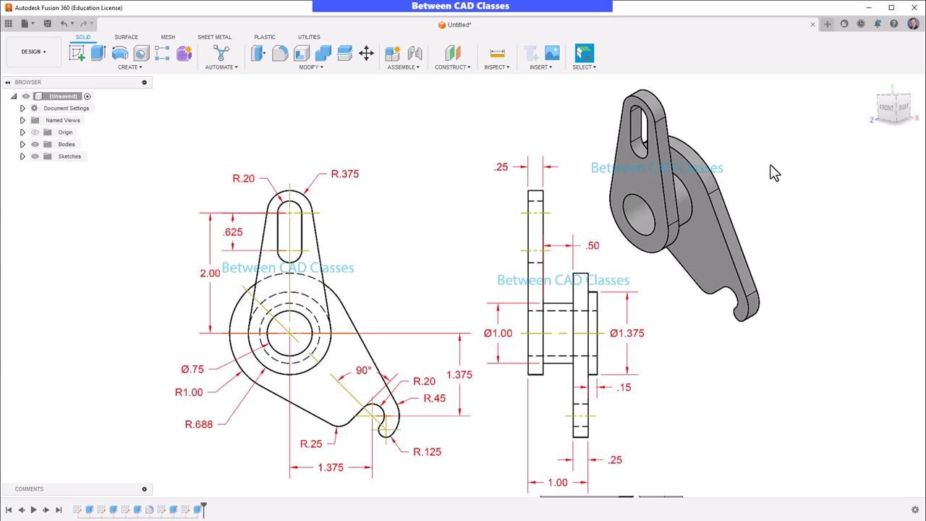
Sketch a vertical centre-to-centre slot on the upper arm's front face from the rounded end's centre, 0.625 in between centres and 0.4 in wide.
click(73, 53)
click(453, 196)
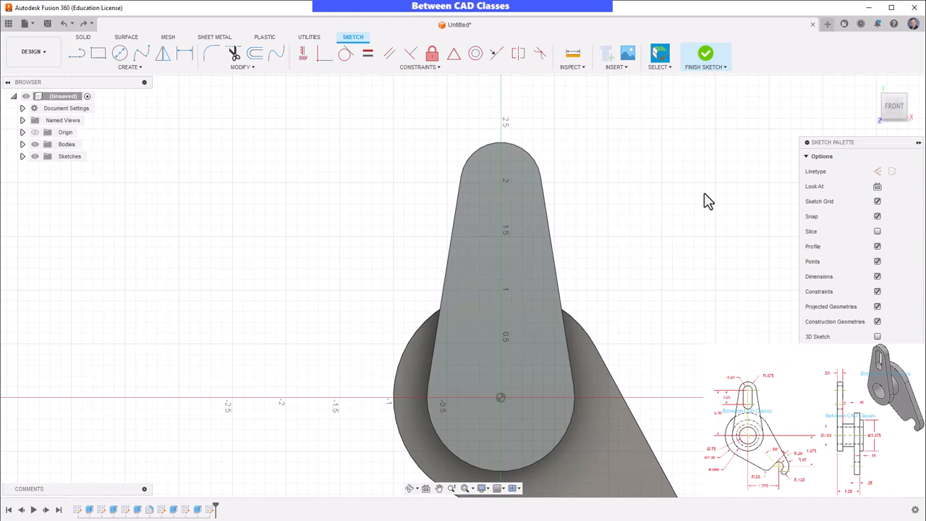
click(134, 69)
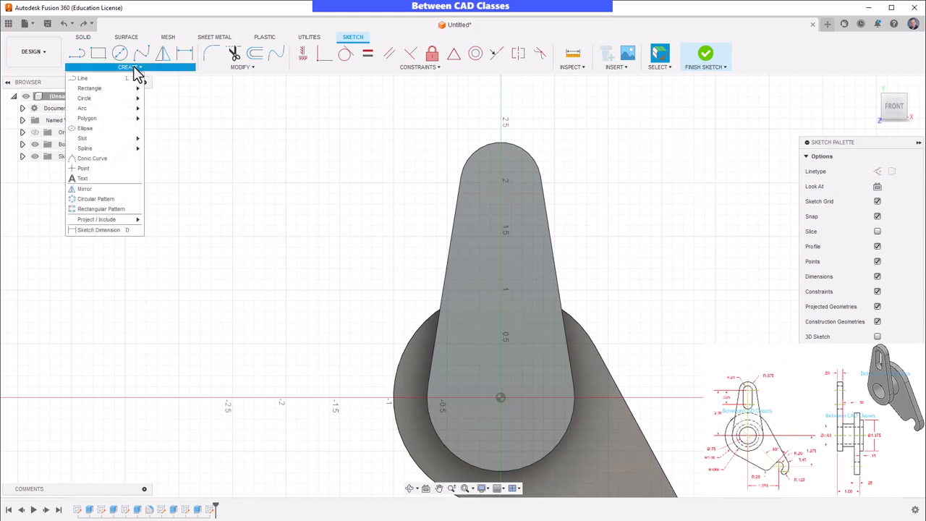
mouse_move(103, 138)
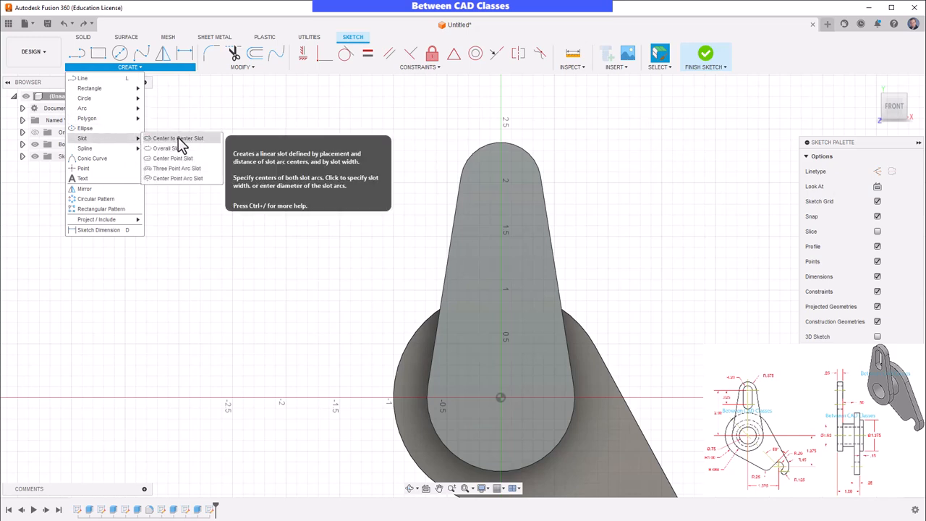
click(178, 138)
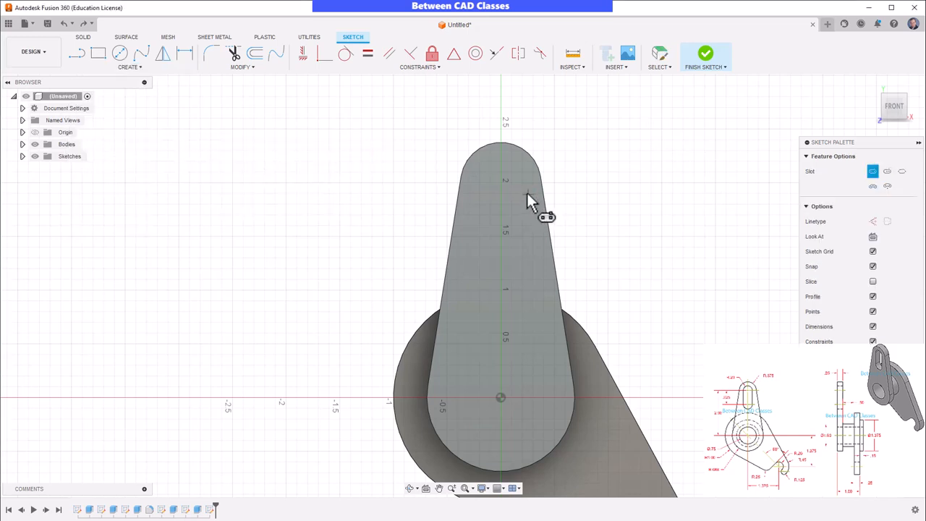
click(499, 181)
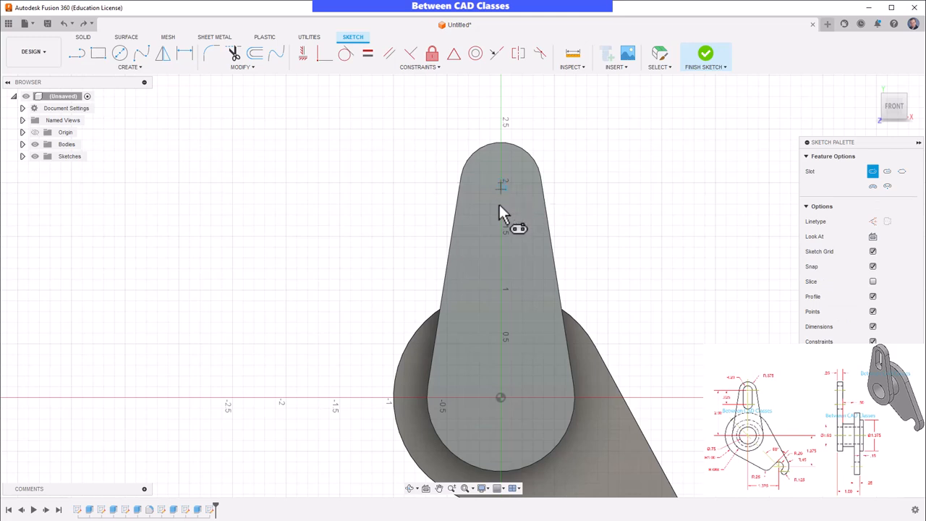
text(.625)
key(Tab)
key(Return)
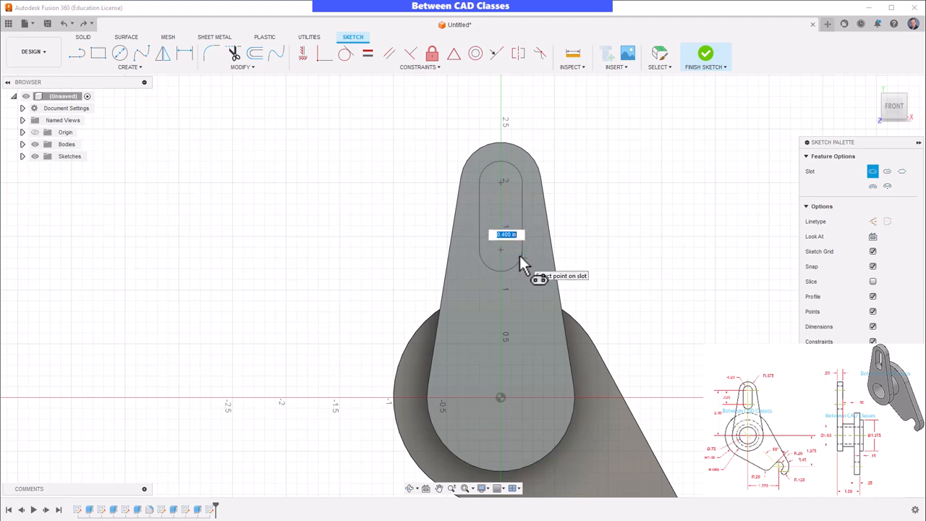
click(522, 262)
key(Escape)
Pull the slot's lower arc to test whether the slot length is constrained.
middle_drag(616, 224, 612, 215)
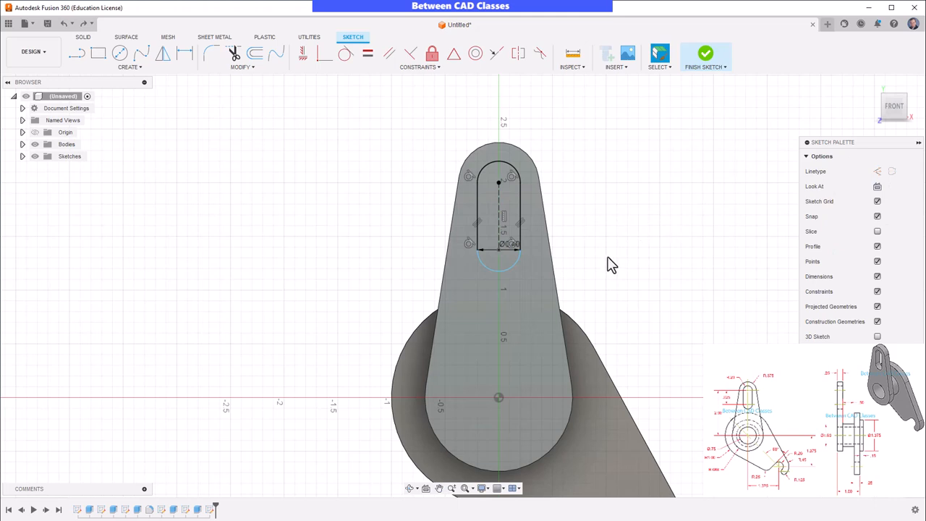
click(495, 270)
click(510, 266)
mouse_move(500, 271)
mouse_down()
mouse_move(500, 299)
mouse_move(500, 273)
mouse_up()
click(185, 56)
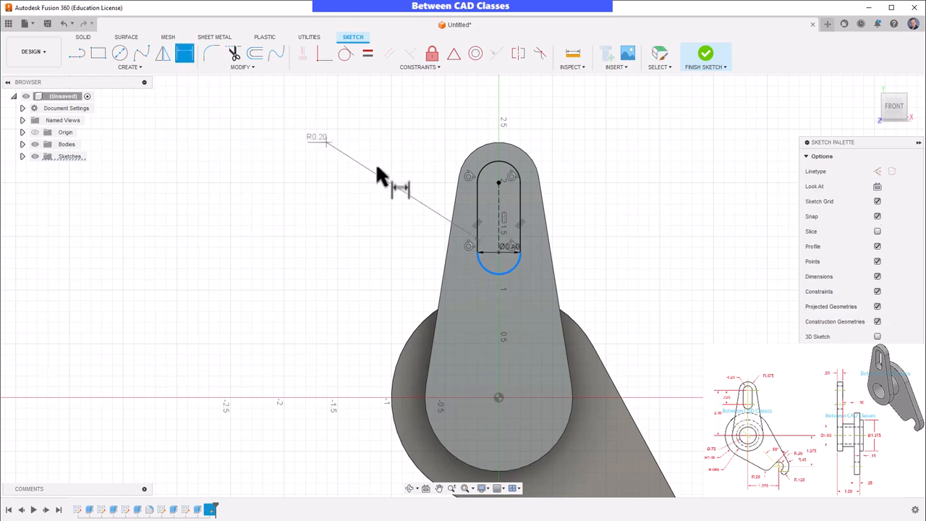
key(Escape)
Dimension the slot's centre-to-centre distance as 0.625 in.
click(190, 53)
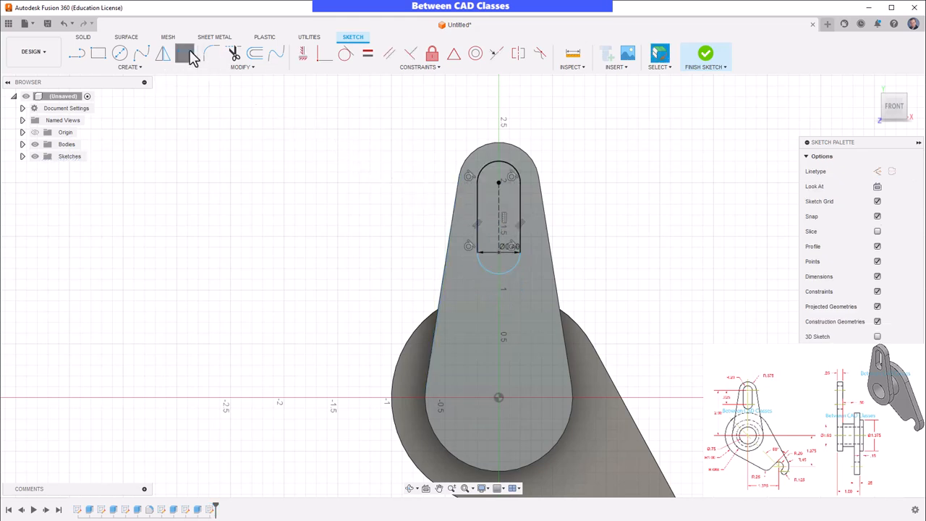
click(499, 206)
click(418, 206)
text(.62)
key(Return)
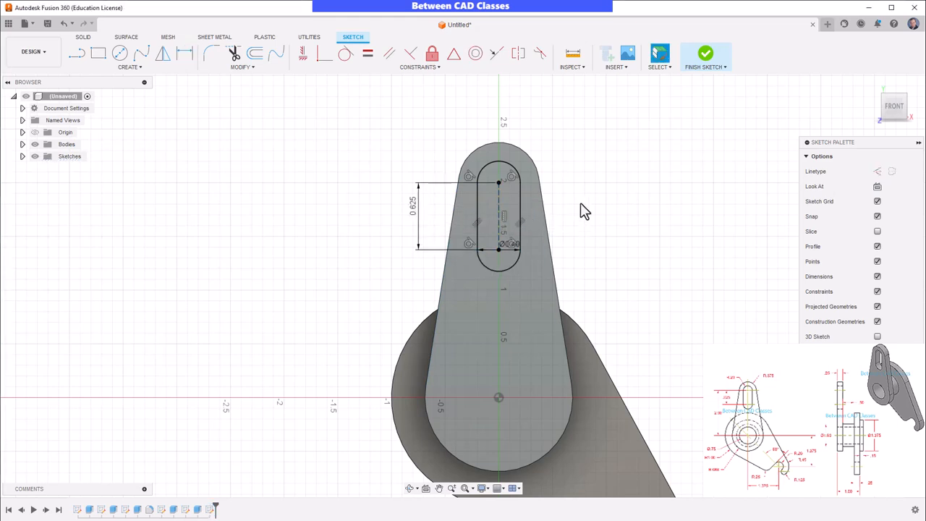
Finish the sketch and extrude the slot profile as a cut into the upper arm with the extent set to All.
click(705, 67)
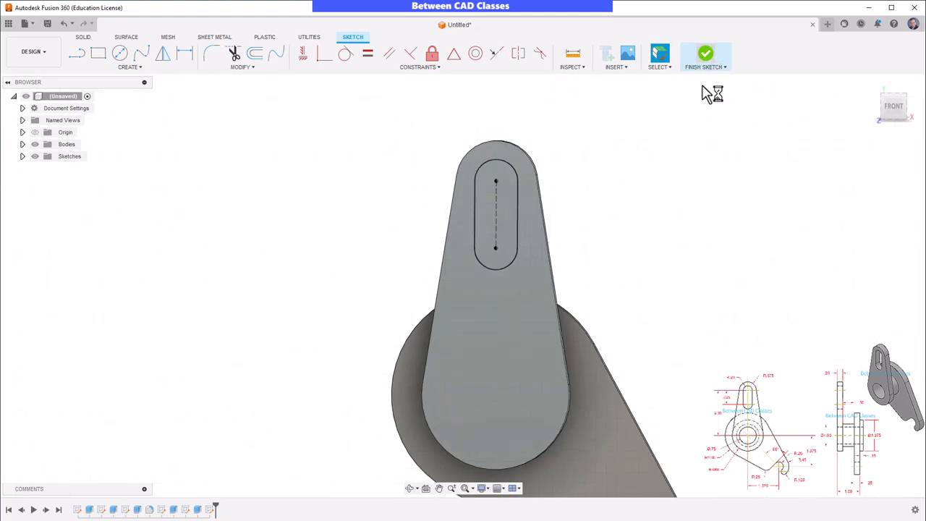
click(97, 53)
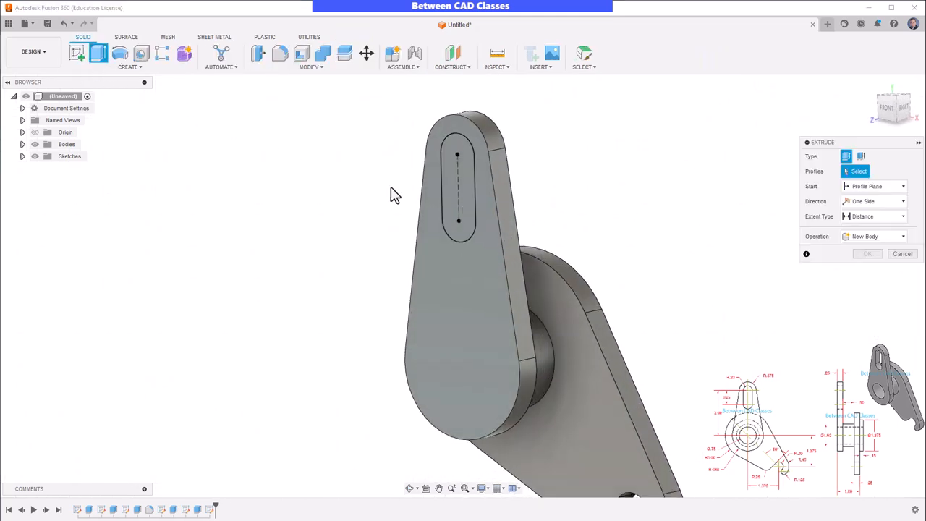
click(457, 189)
drag(454, 187, 550, 178)
click(902, 217)
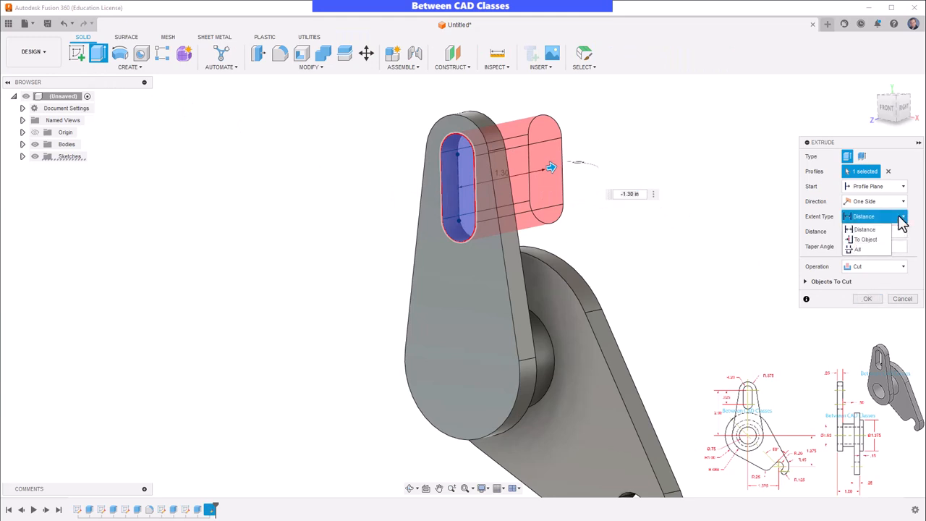
click(872, 258)
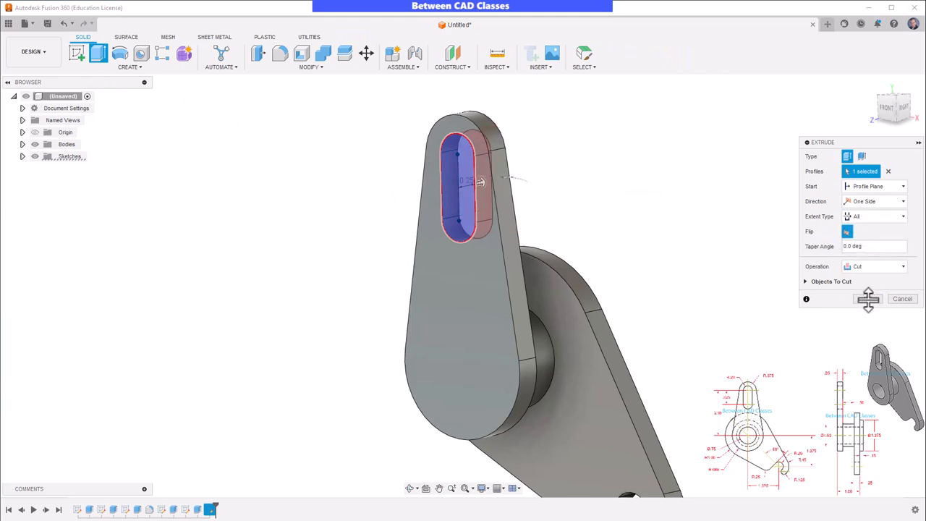
click(866, 298)
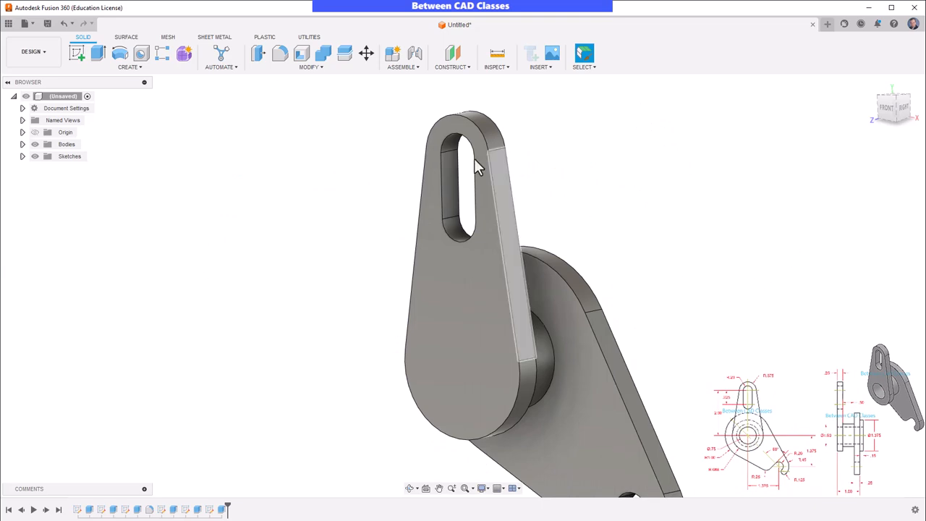
Sketch a 0.75 in diameter circle centred on the origin on the upper arm's front face.
click(76, 53)
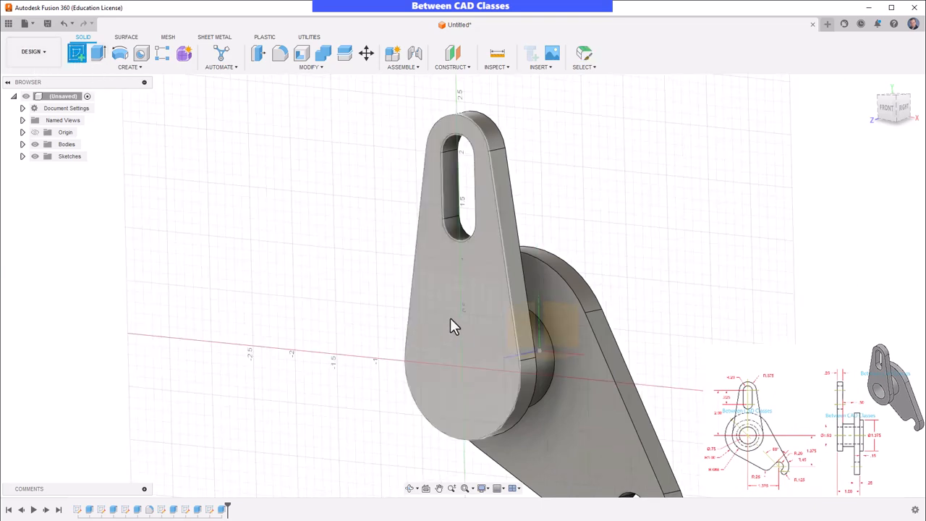
click(451, 322)
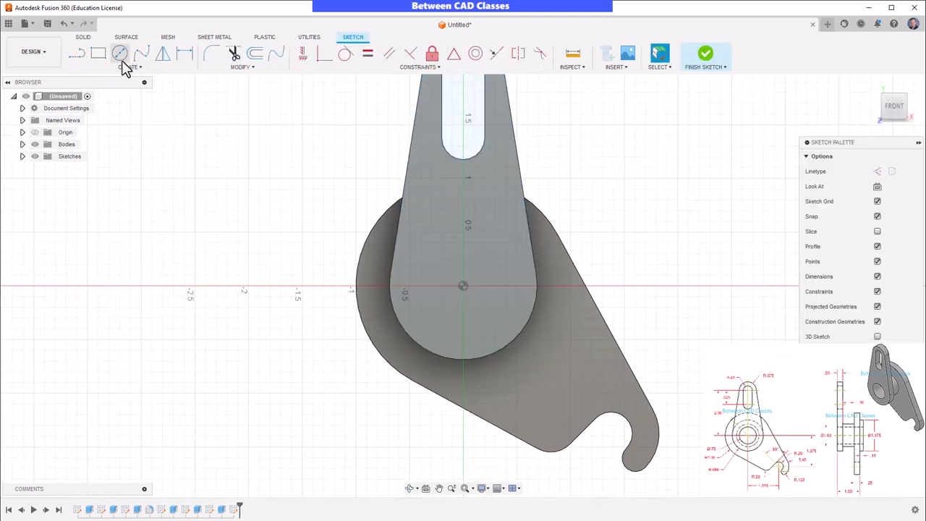
click(120, 54)
click(462, 285)
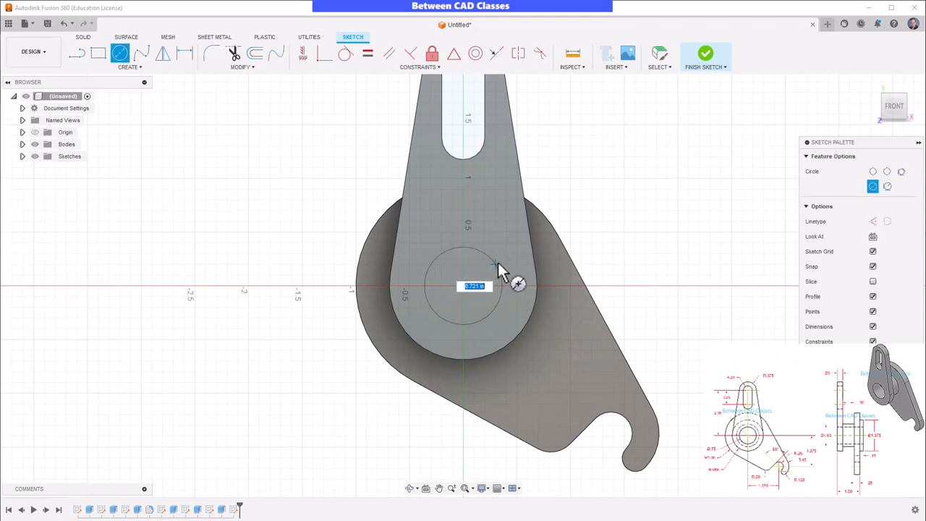
text(.7)
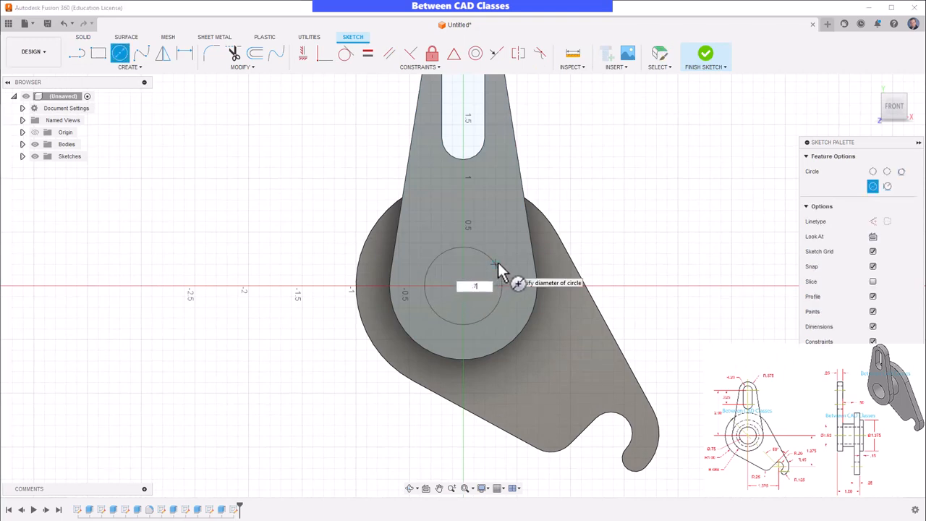
text(5)
key(Return)
key(Escape)
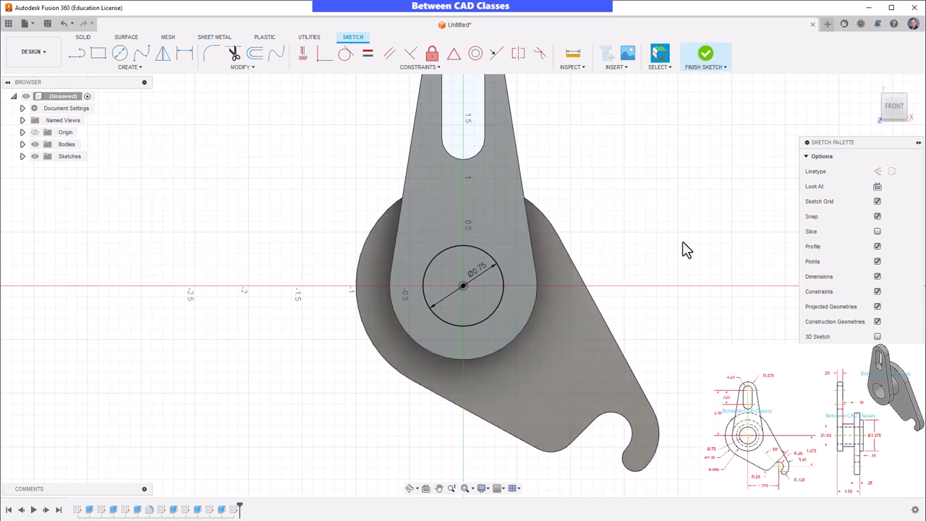
Finish the sketch and extrude the circle as a cut through the whole bracket with the extent set to All.
click(705, 55)
click(98, 53)
click(455, 350)
drag(455, 366, 695, 316)
click(904, 217)
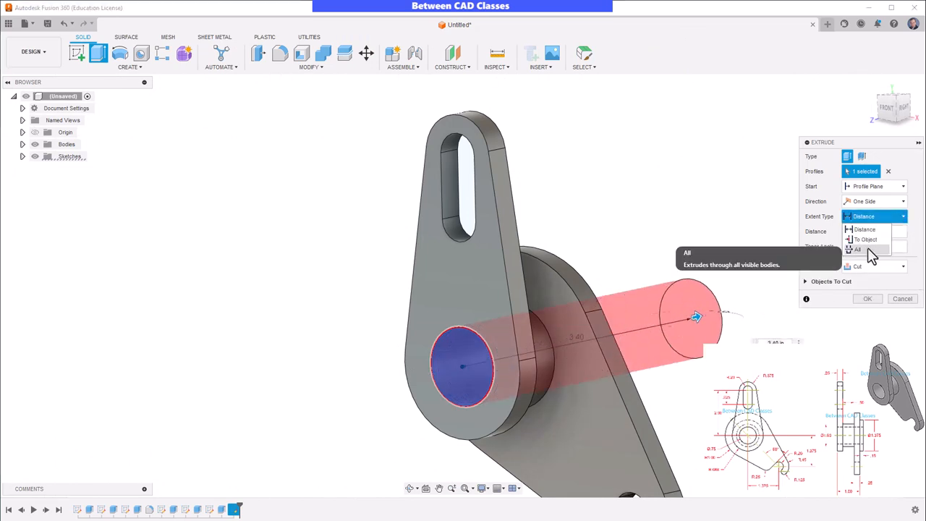
click(867, 248)
click(867, 299)
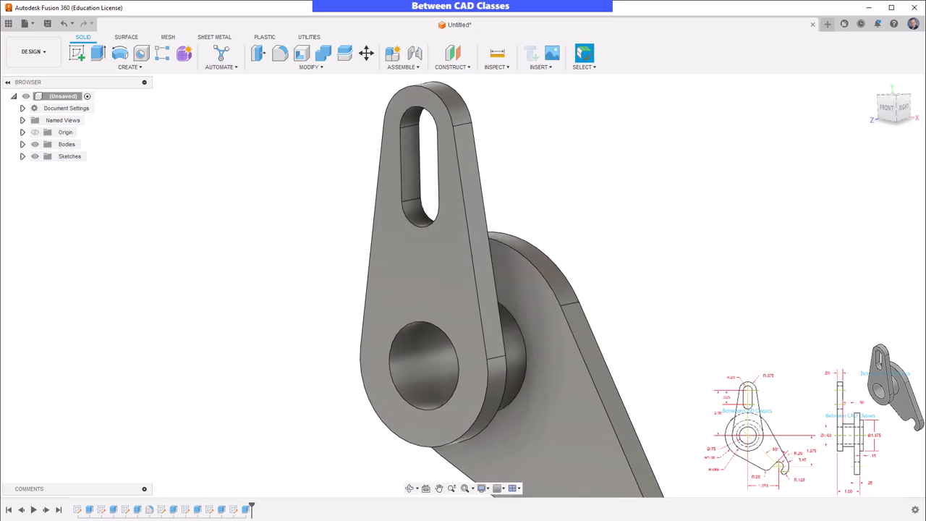
scroll(672, 362, down, 3)
mouse_move(673, 364)
shift+middle_down()
mouse_move(806, 289)
mouse_move(822, 337)
mouse_move(842, 340)
mouse_move(660, 358)
mouse_move(672, 362)
shift+middle_up()
mouse_move(795, 335)
shift+middle_down()
mouse_move(765, 331)
mouse_move(727, 392)
mouse_move(789, 331)
mouse_move(804, 337)
mouse_move(796, 331)
shift+middle_up()
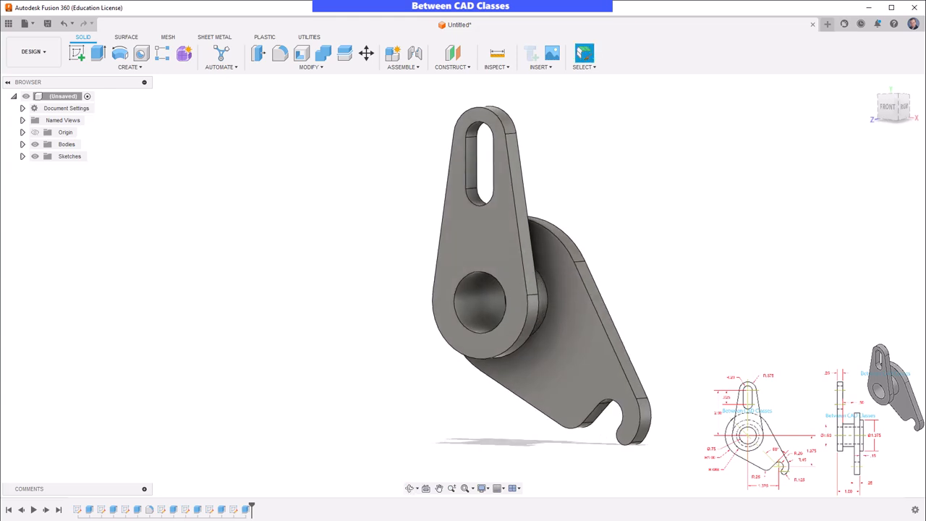